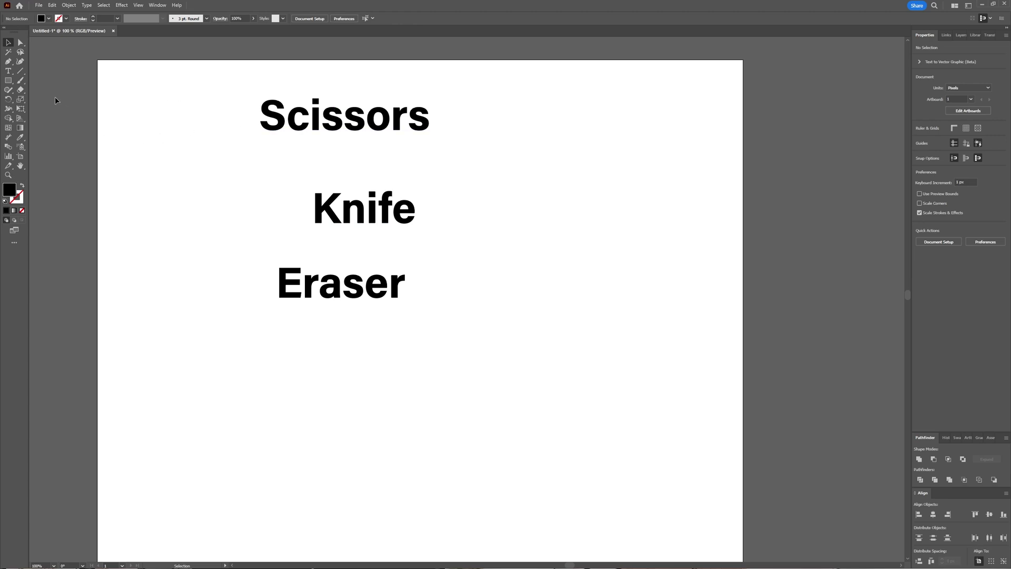
- Try cutting the live Scissors text with the Scissors Tool and dismiss the warning
click(23, 92)
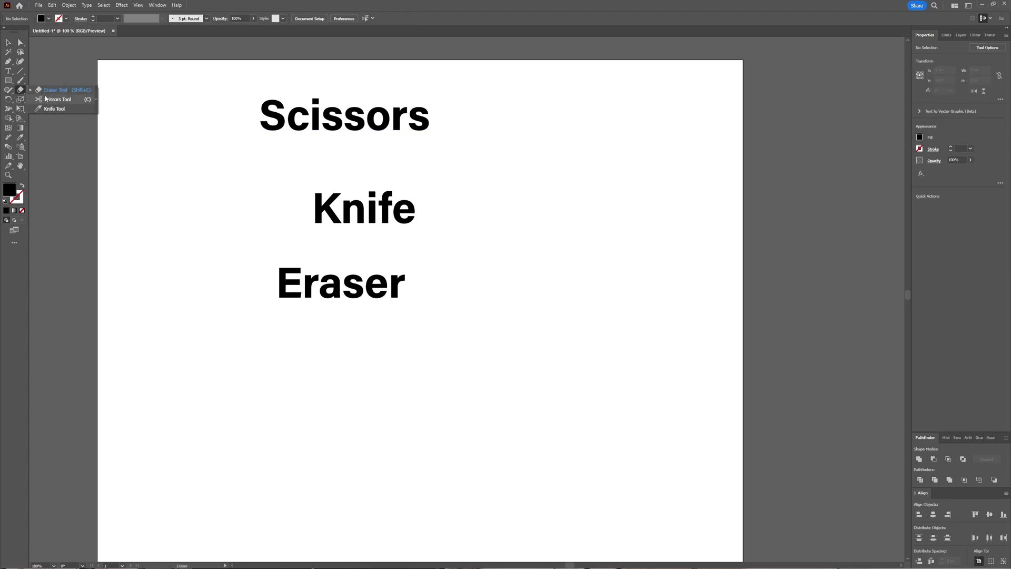
click(46, 99)
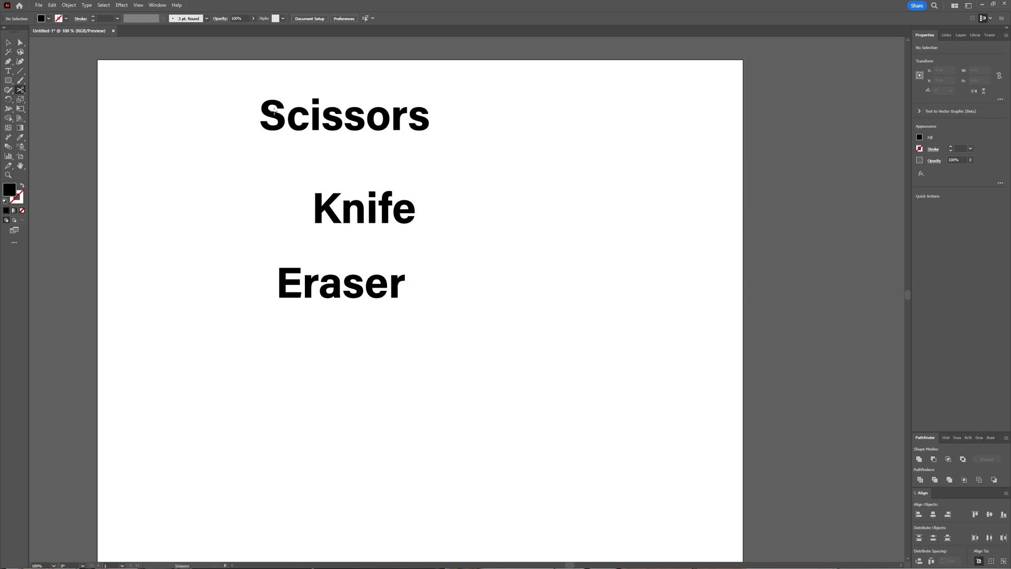
scroll(284, 100, up, 2)
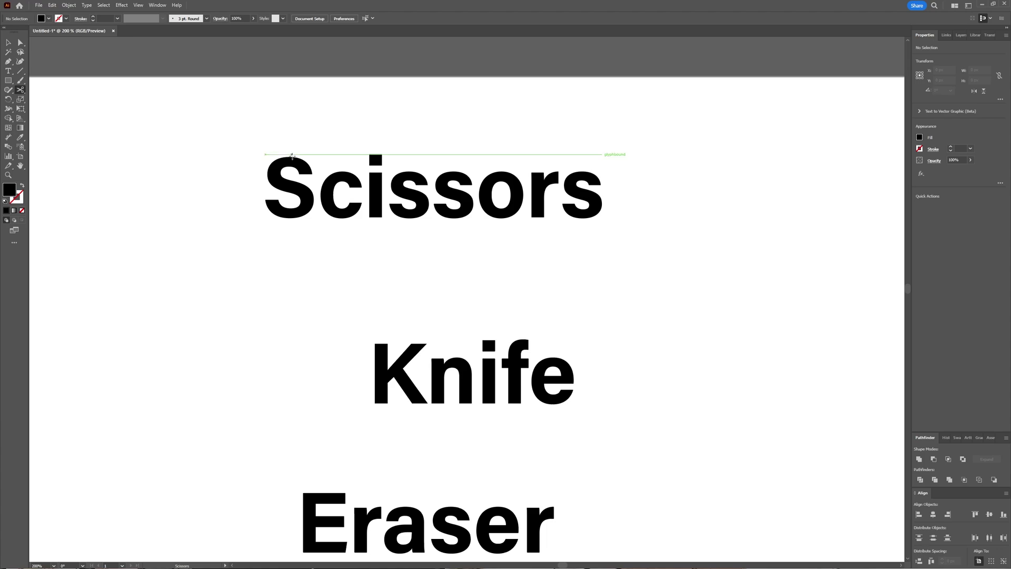
click(273, 184)
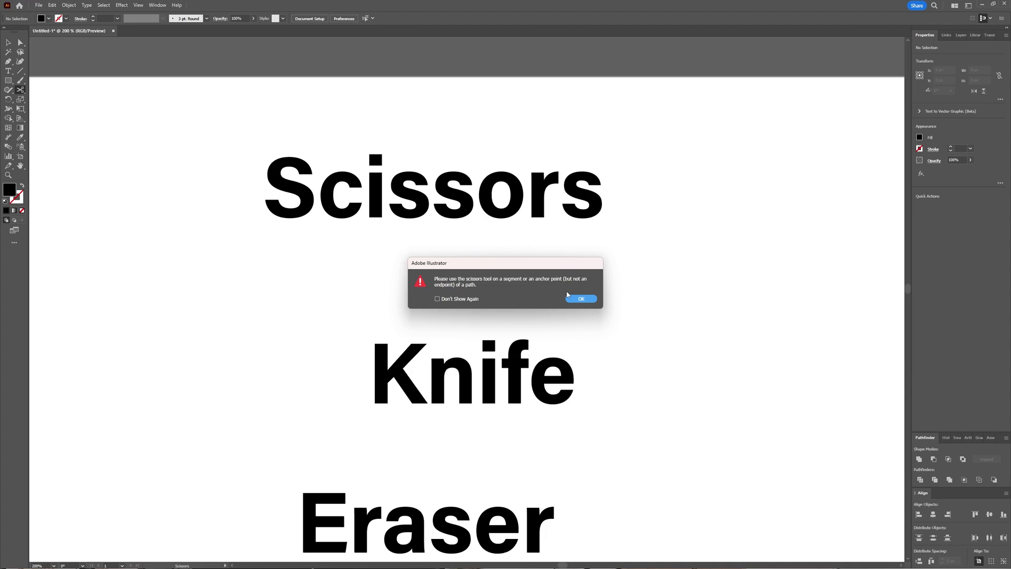
click(585, 299)
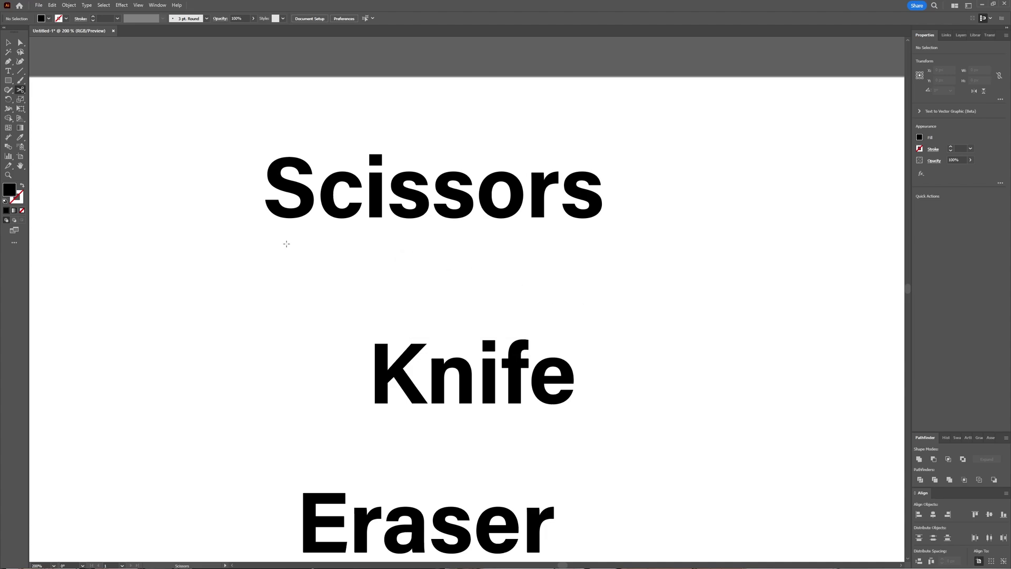
- Select the Scissors text and bring up its context menu
click(8, 42)
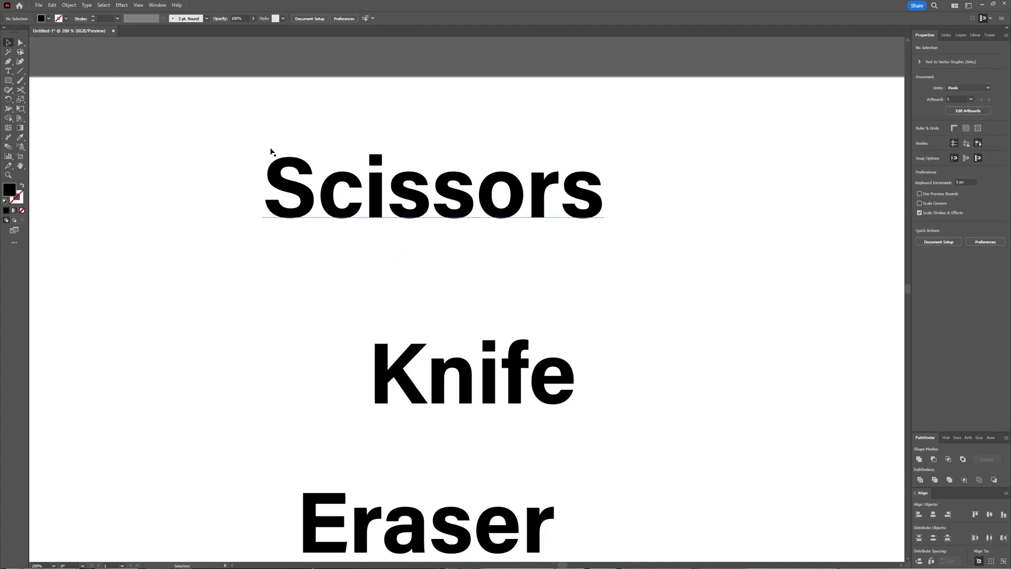
click(278, 172)
click(20, 42)
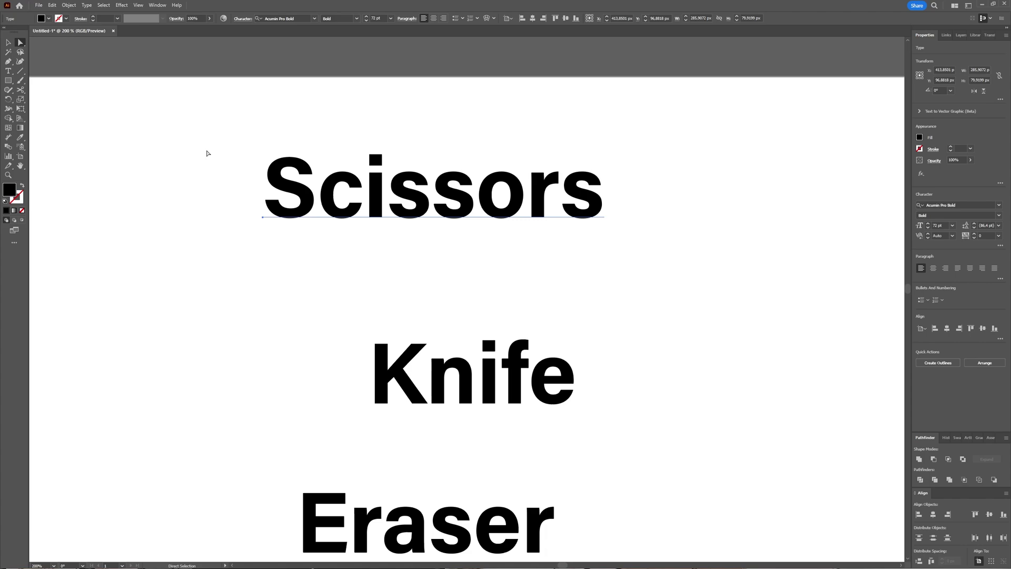
right_click(331, 202)
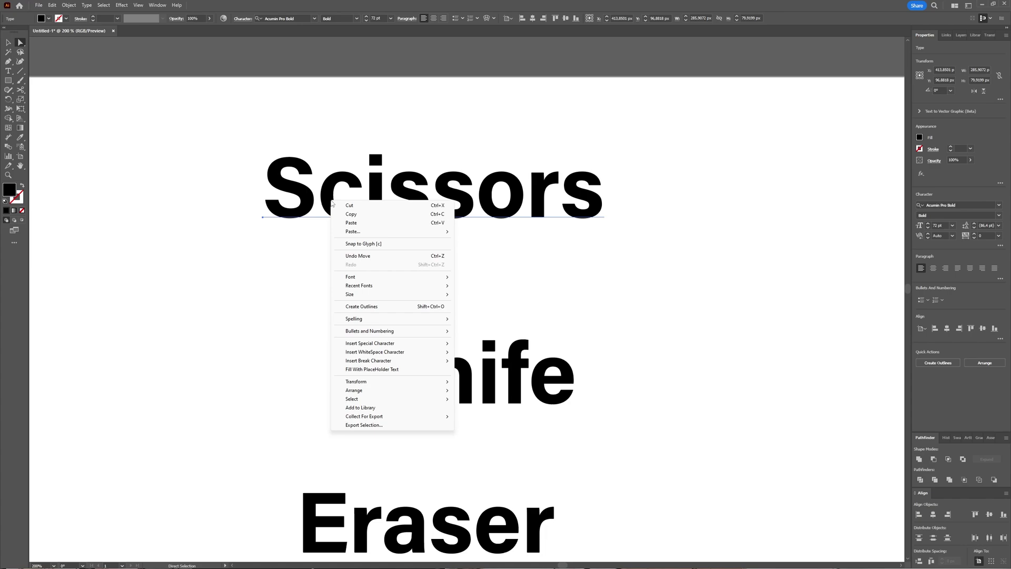
click(399, 307)
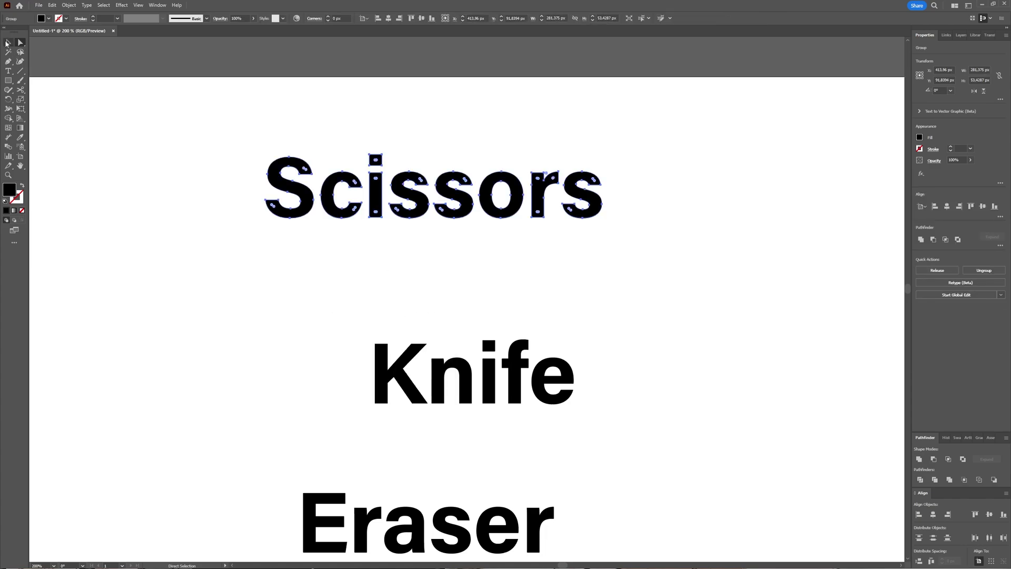
click(7, 42)
click(263, 228)
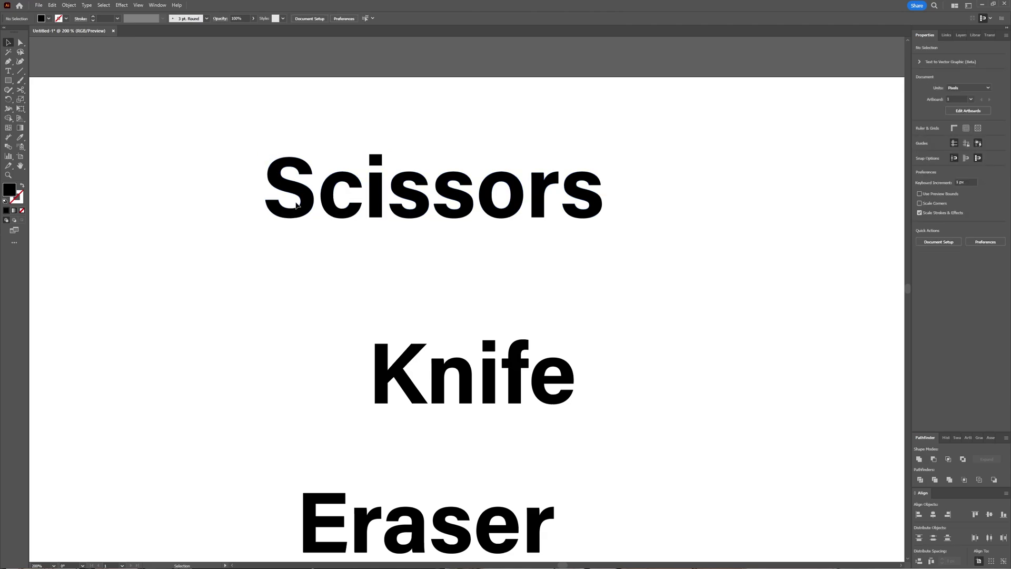
click(314, 201)
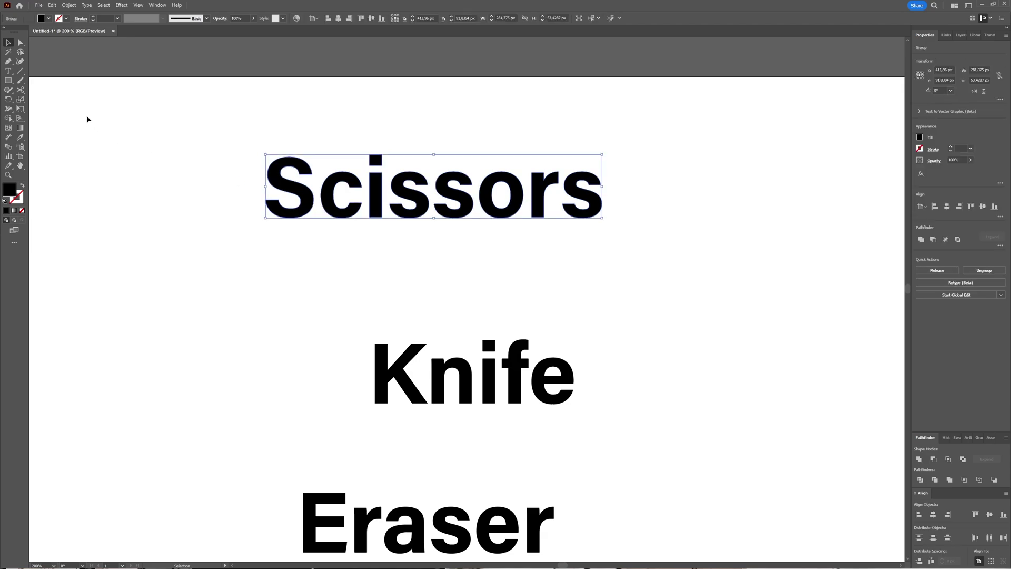
click(21, 89)
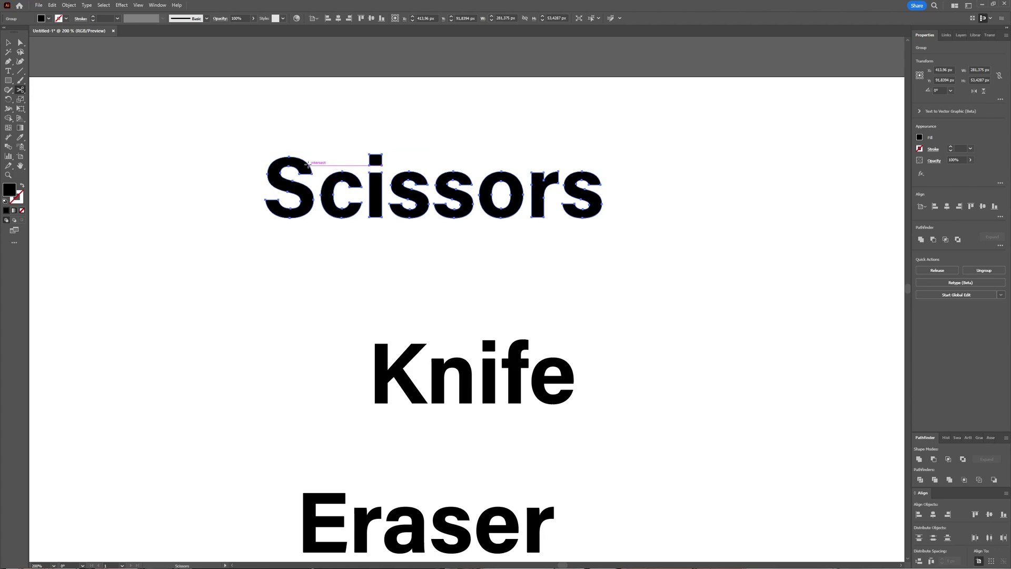
scroll(308, 164, up, 2)
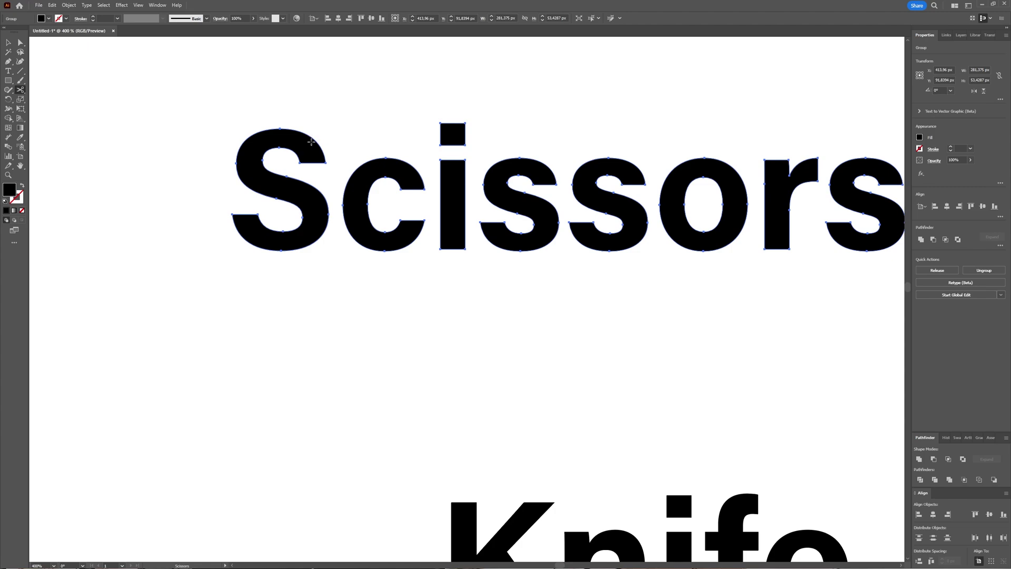
- Cut the S at two top anchors, shift the pieces apart and swap fill to stroke
click(326, 163)
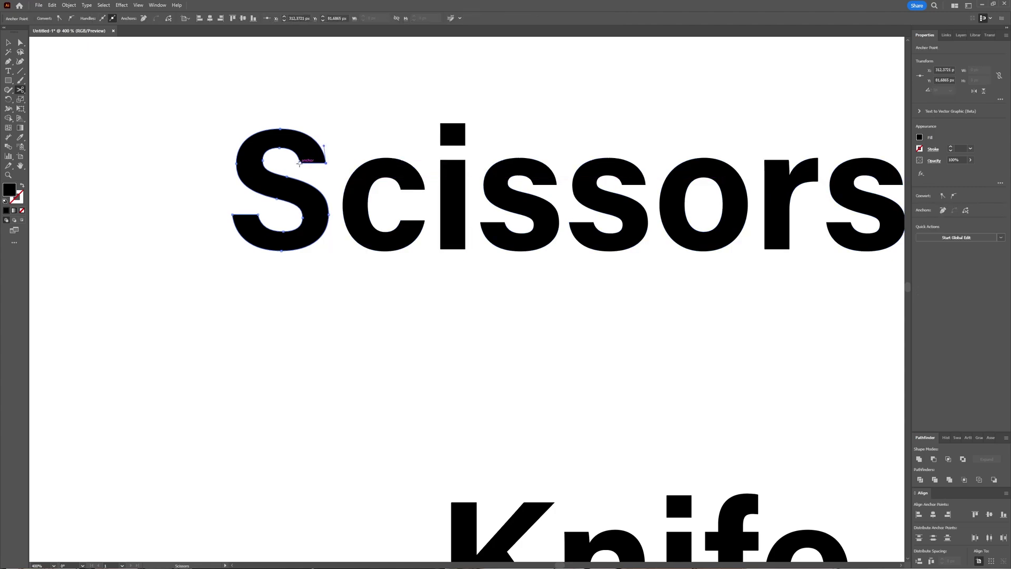
click(299, 163)
drag(21, 43, 58, 51)
mouse_move(316, 163)
mouse_down()
mouse_move(354, 153)
mouse_move(347, 134)
mouse_up()
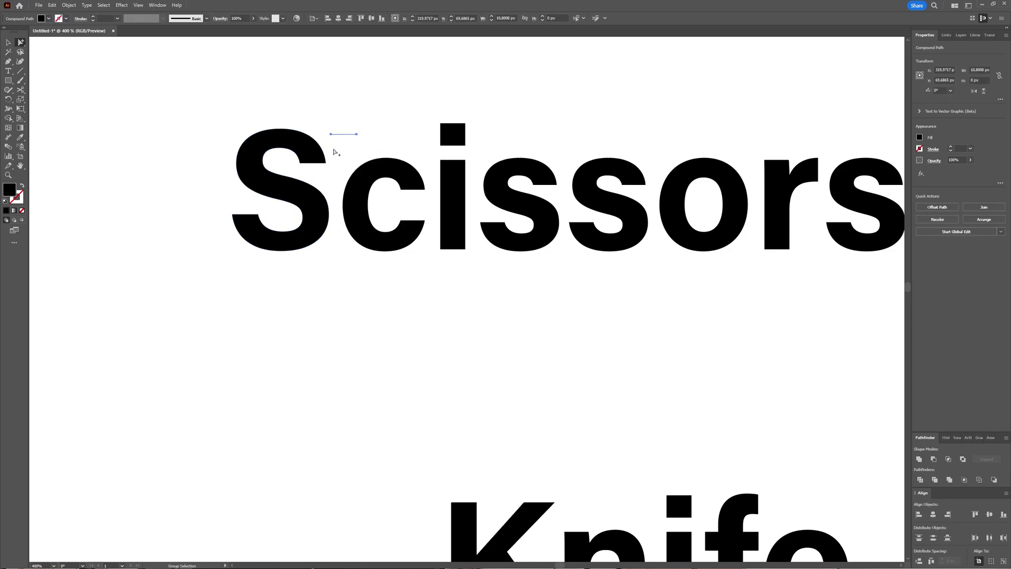
drag(308, 165, 269, 145)
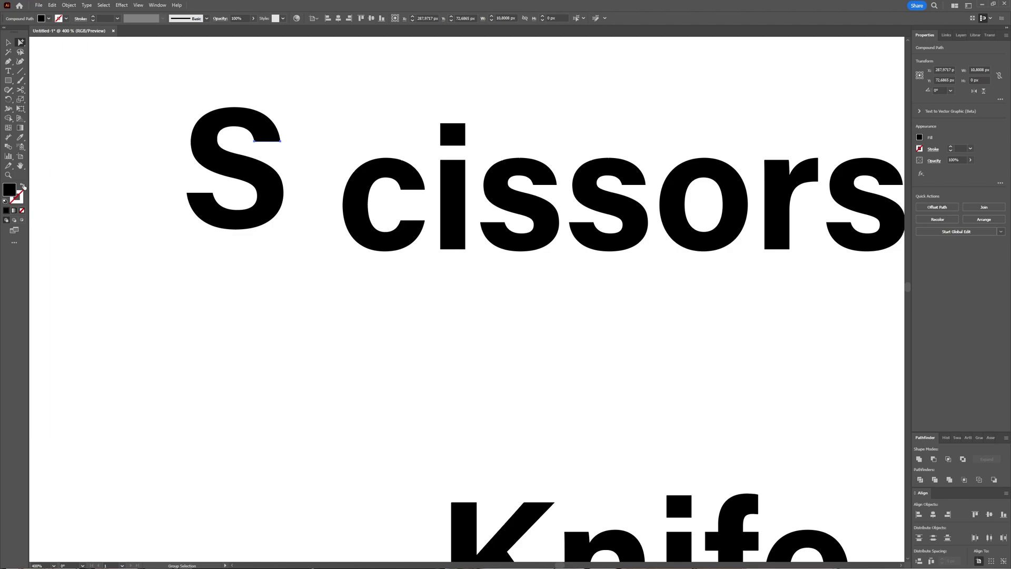
click(22, 186)
drag(272, 145, 299, 154)
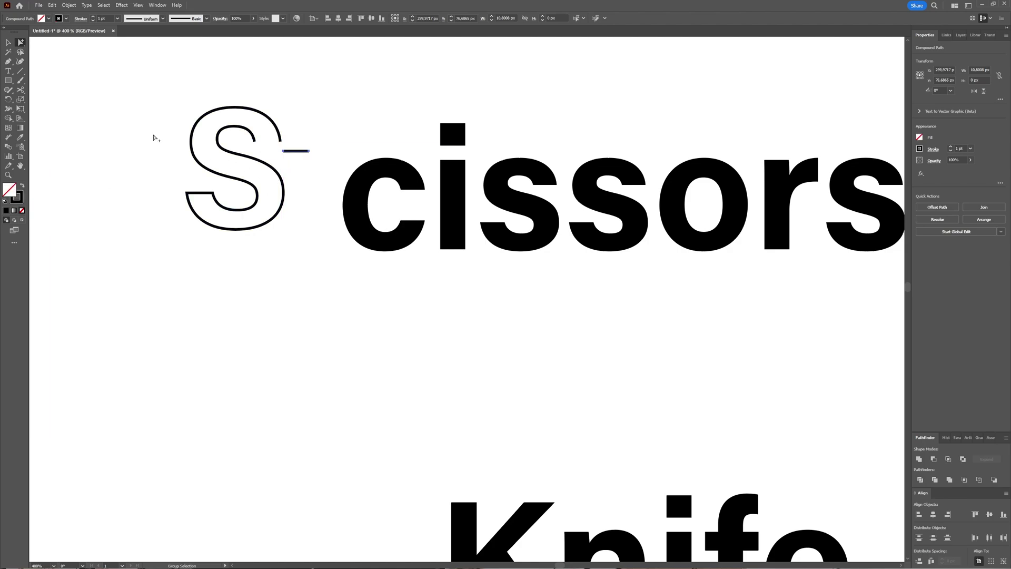
- Cut the S outline at its top again and lift the top and right arc pieces upward
click(20, 90)
click(261, 112)
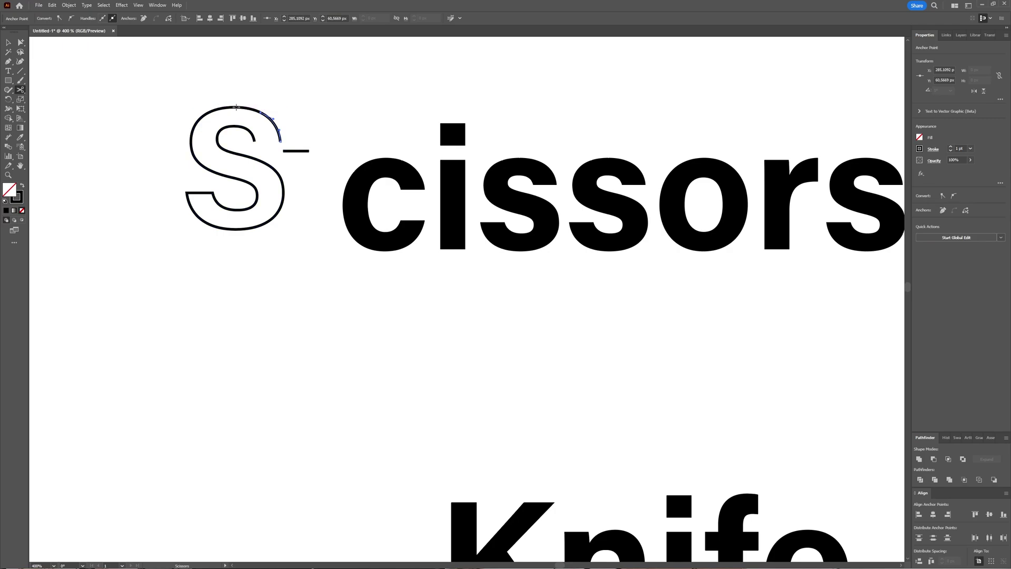
click(220, 108)
click(21, 42)
drag(245, 108, 251, 94)
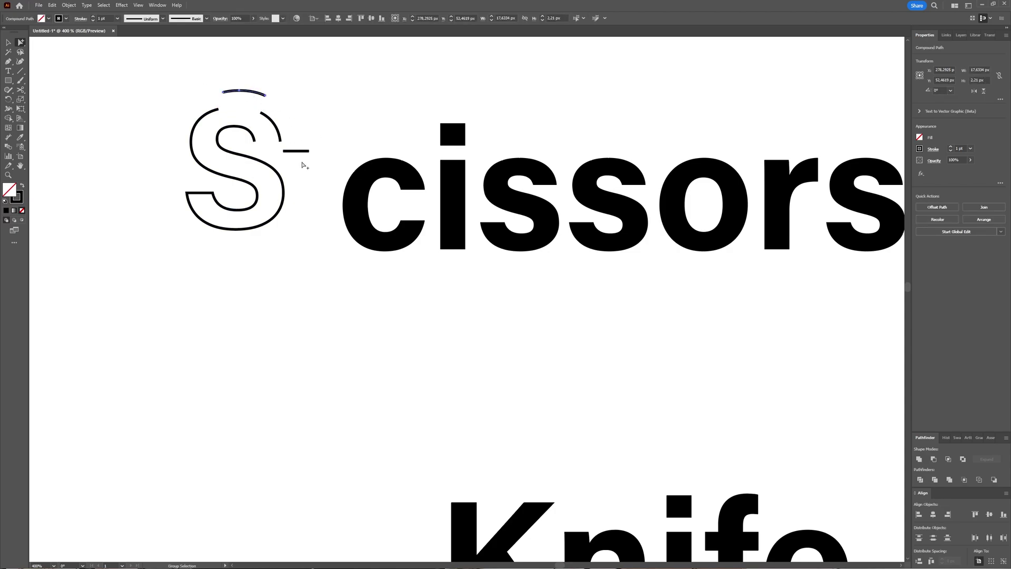
drag(279, 131, 299, 124)
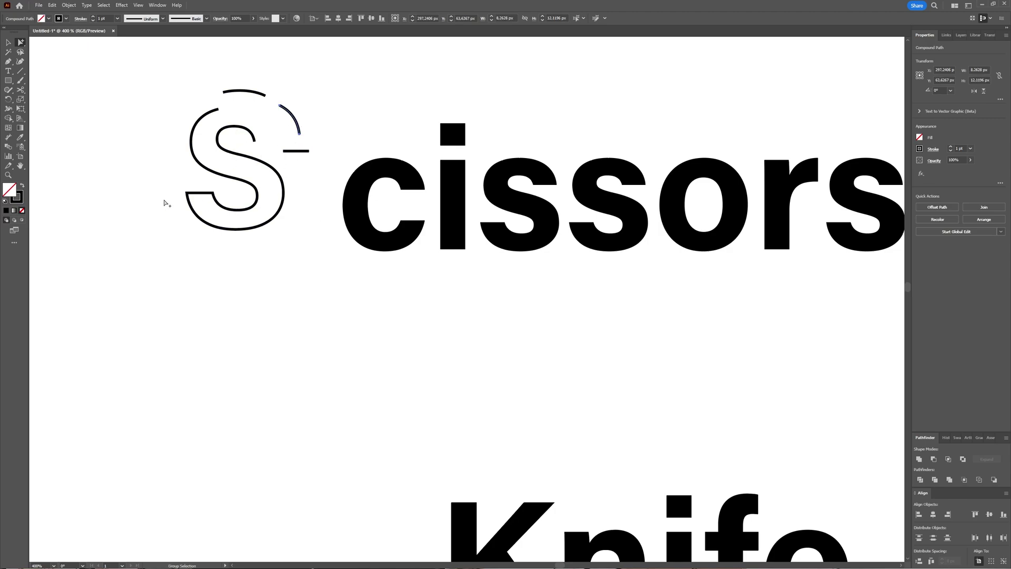
scroll(361, 257, down, 2)
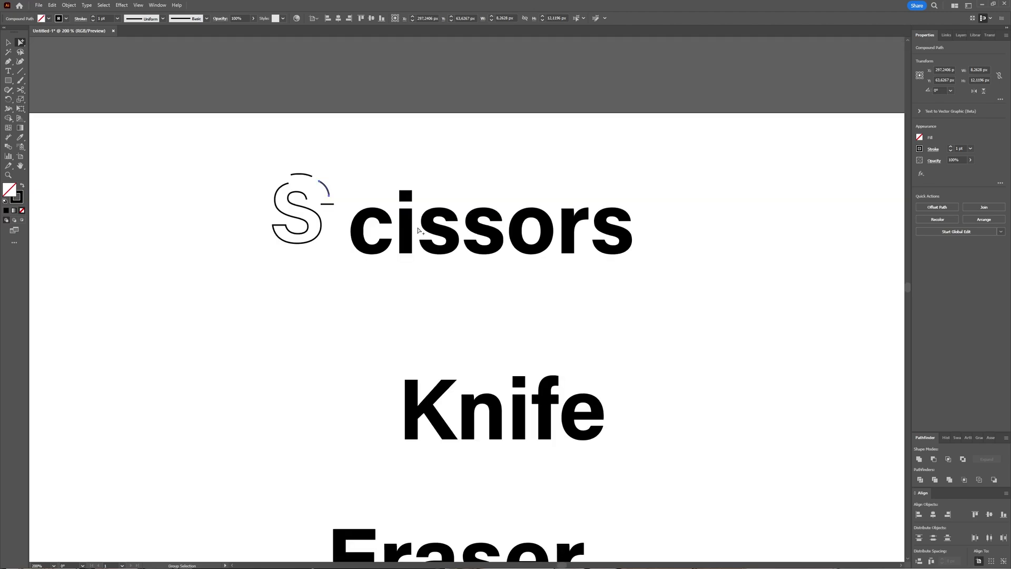
- Select the Knife text and try slicing through it with the Knife Tool
click(489, 237)
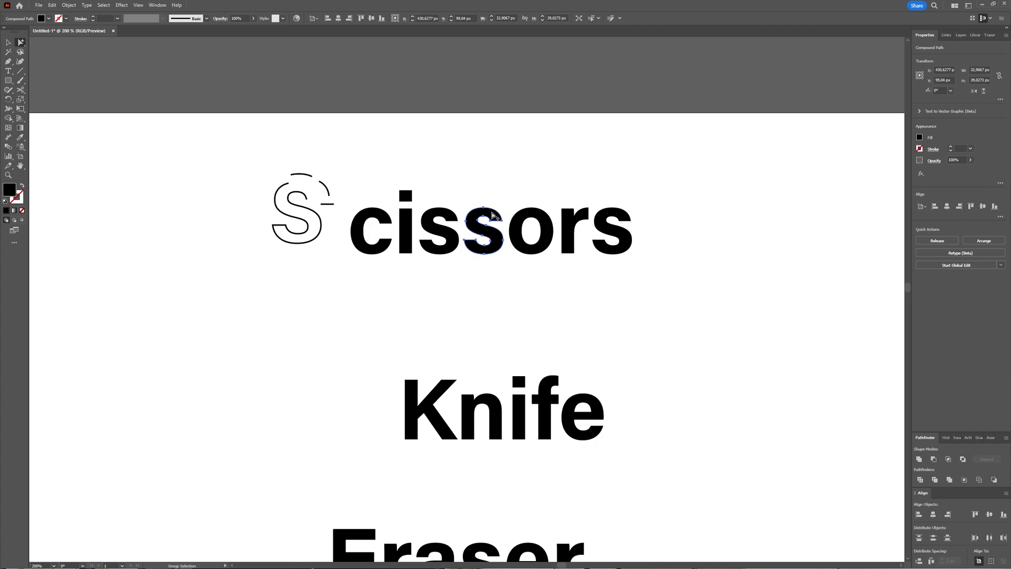
key(v)
scroll(474, 237, down, 5)
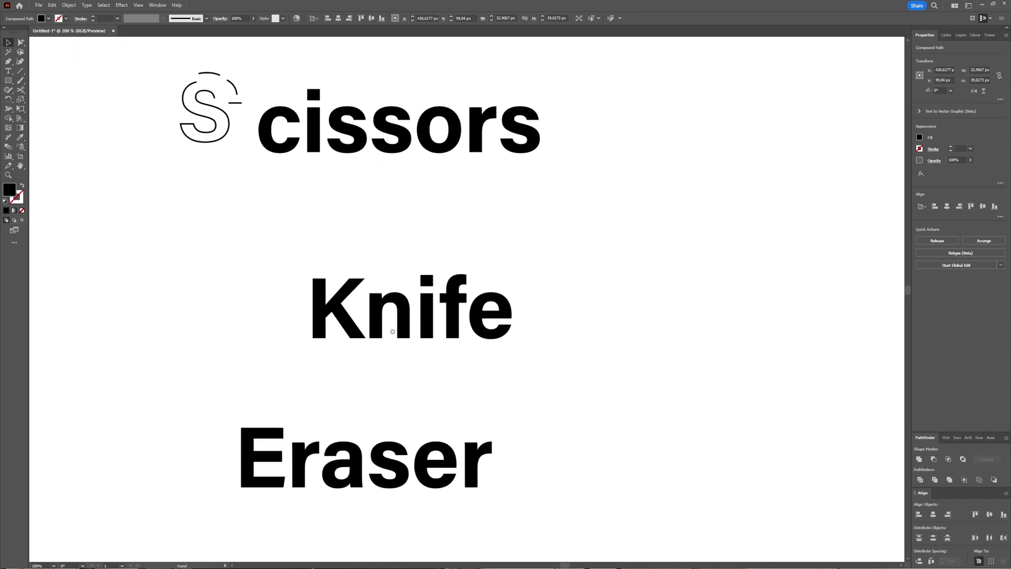
click(404, 333)
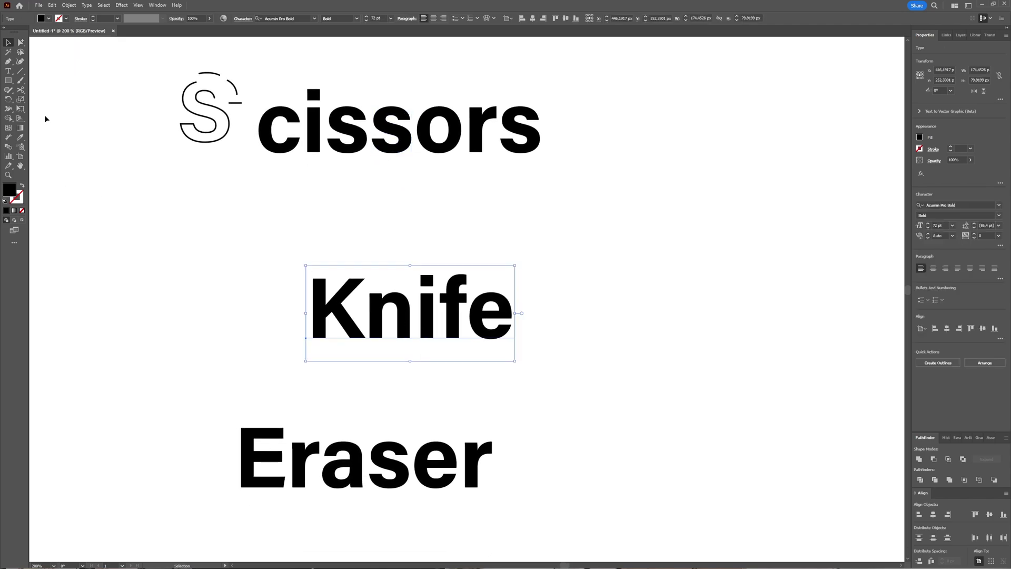
click(20, 90)
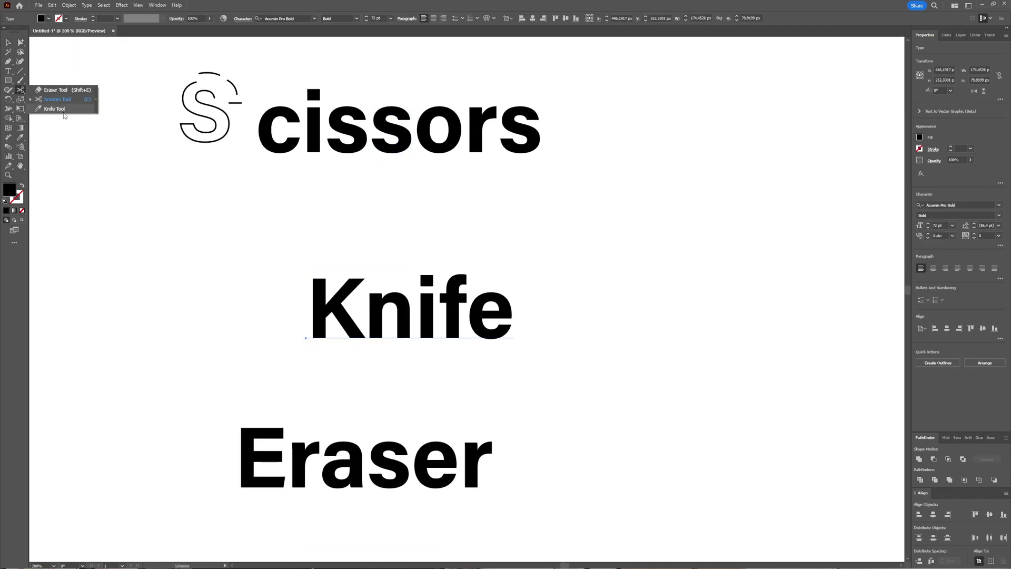
click(54, 108)
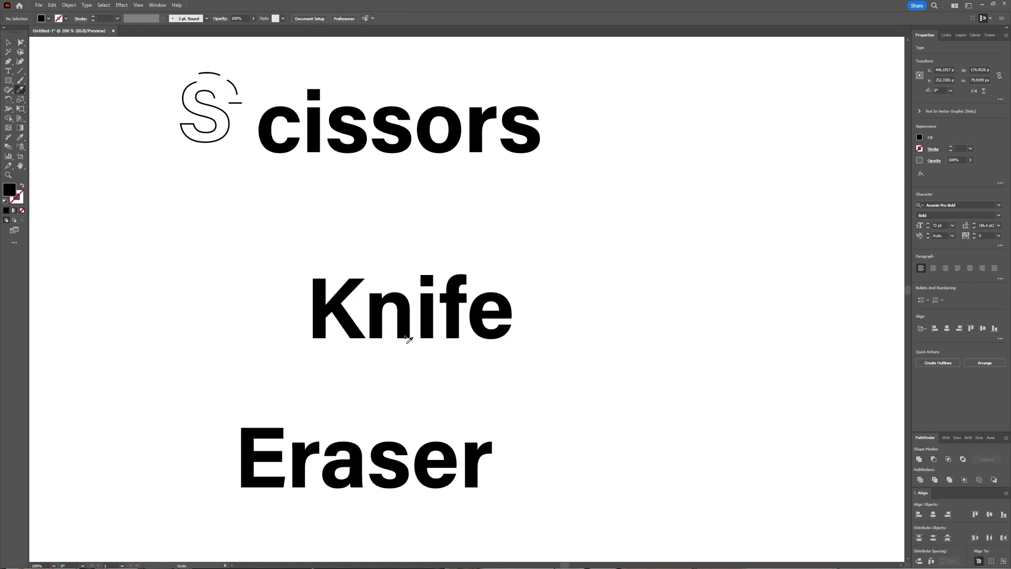
drag(446, 312, 206, 331)
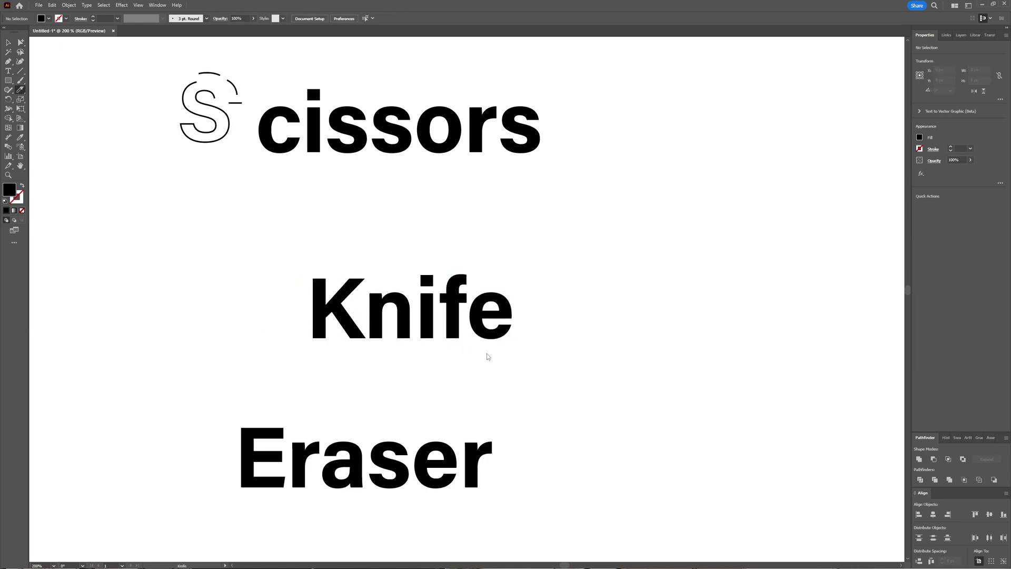
- Reselect the Knife text and apply Create Outlines from its context menu
click(8, 42)
click(375, 311)
right_click(377, 317)
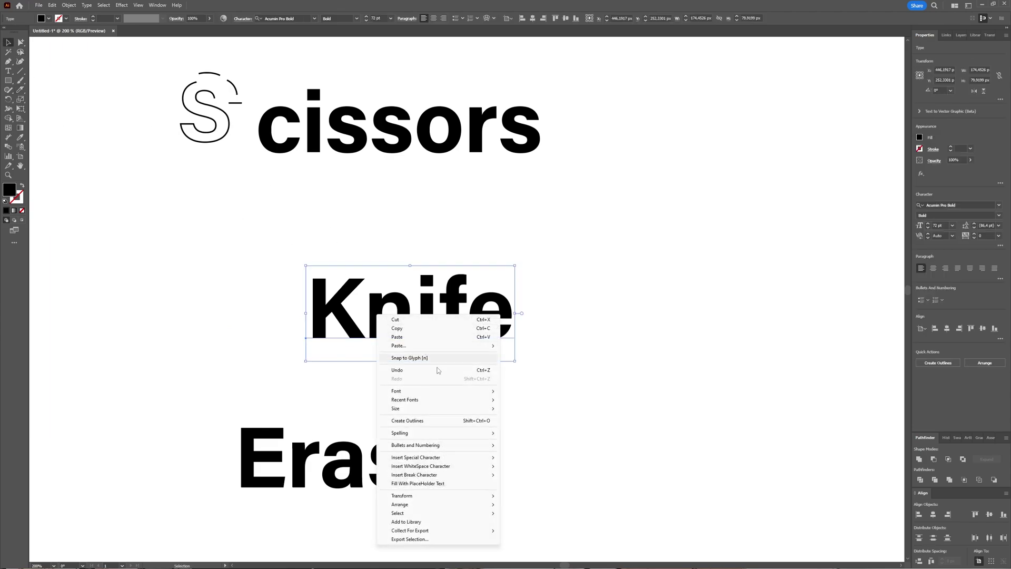
click(414, 421)
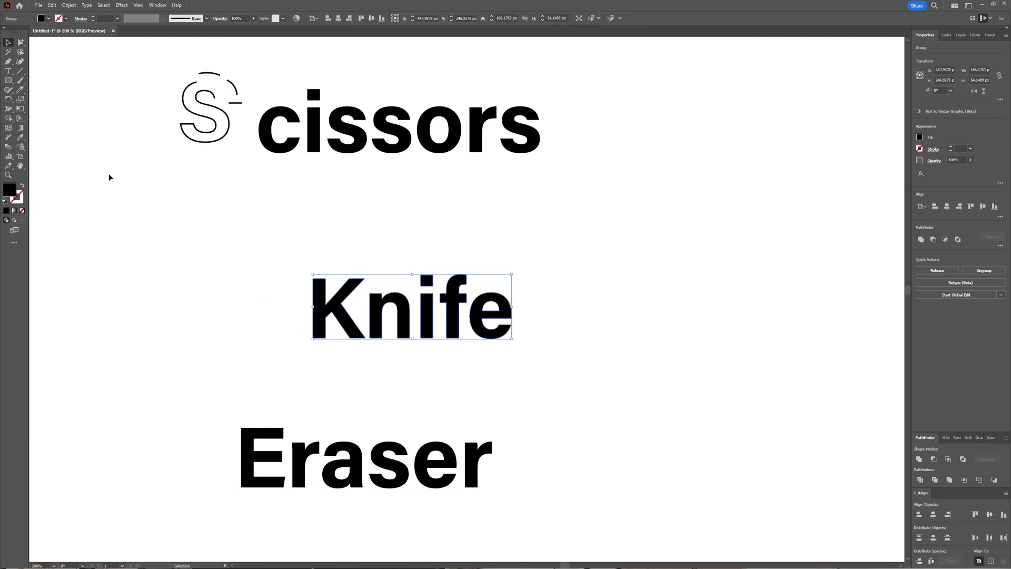
- Slice the K with the Knife Tool, swap fill and stroke, then cut through the i, e and f
click(20, 90)
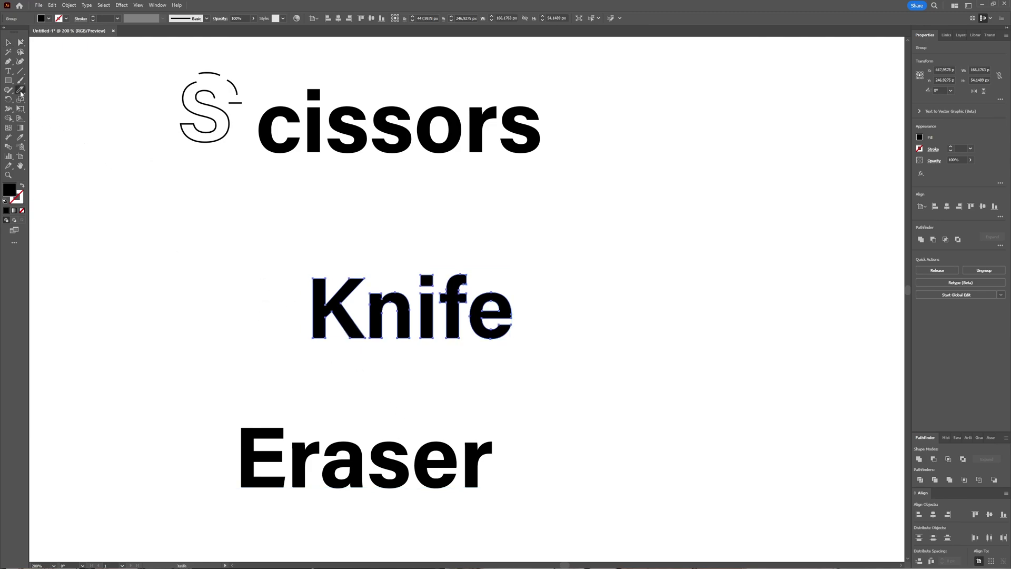
scroll(330, 364, up, 1)
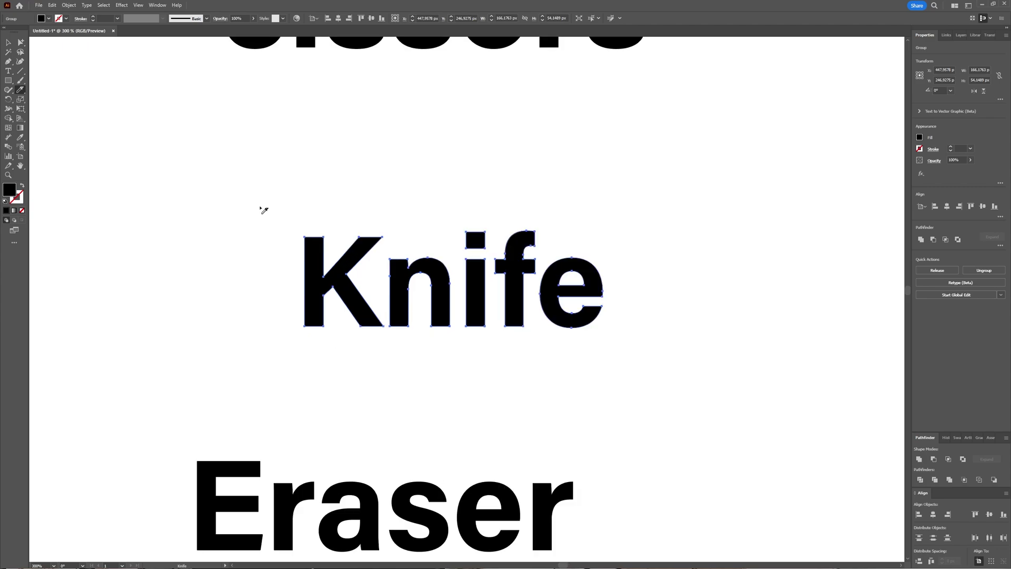
mouse_move(293, 215)
mouse_down()
mouse_move(334, 224)
mouse_move(306, 239)
mouse_move(297, 263)
mouse_move(361, 264)
mouse_move(285, 275)
mouse_move(360, 306)
mouse_move(333, 333)
mouse_move(366, 331)
mouse_move(382, 307)
mouse_up()
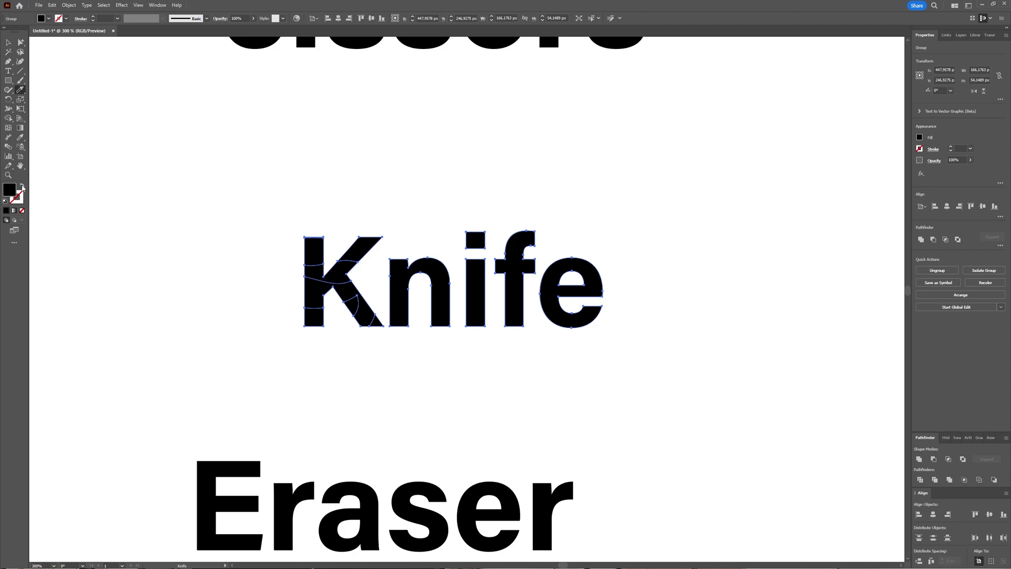
click(22, 185)
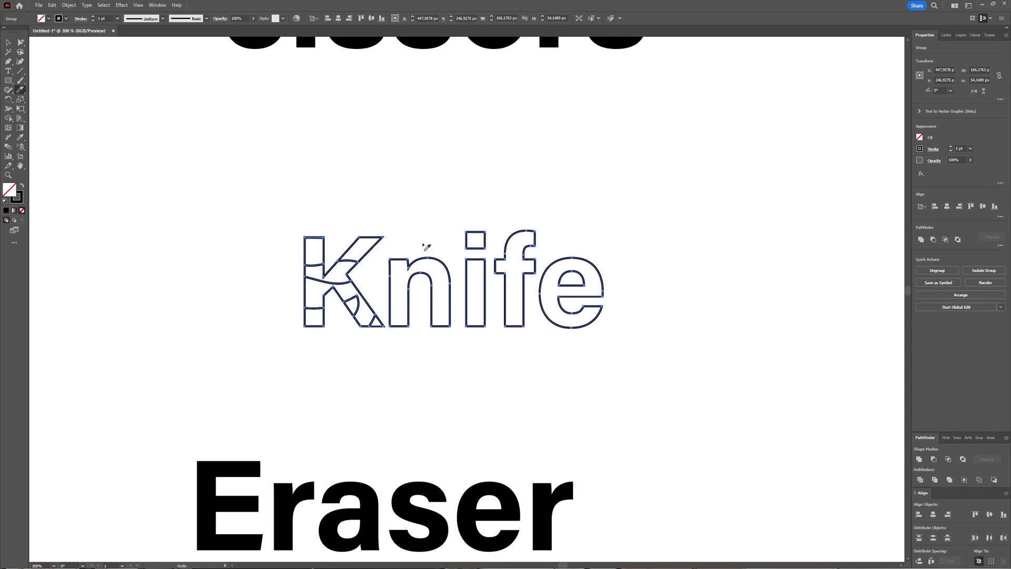
drag(478, 216, 487, 355)
mouse_move(609, 268)
mouse_down()
mouse_move(563, 273)
mouse_move(622, 289)
mouse_move(553, 291)
mouse_move(615, 307)
mouse_move(566, 311)
mouse_move(549, 333)
mouse_up()
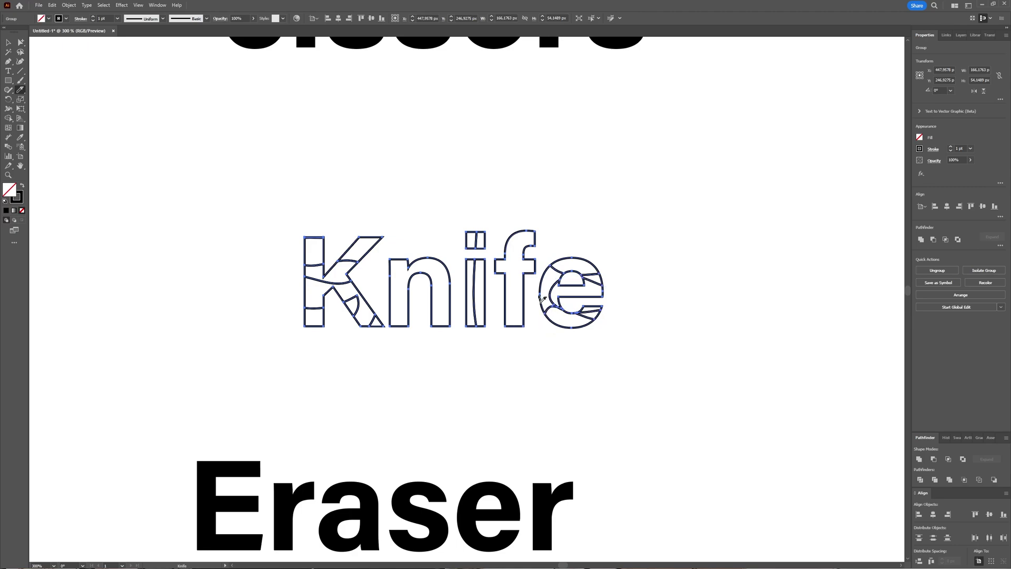
mouse_move(490, 216)
mouse_down()
mouse_move(548, 234)
mouse_move(505, 252)
mouse_move(494, 276)
mouse_move(524, 312)
mouse_move(526, 328)
mouse_move(508, 361)
mouse_up()
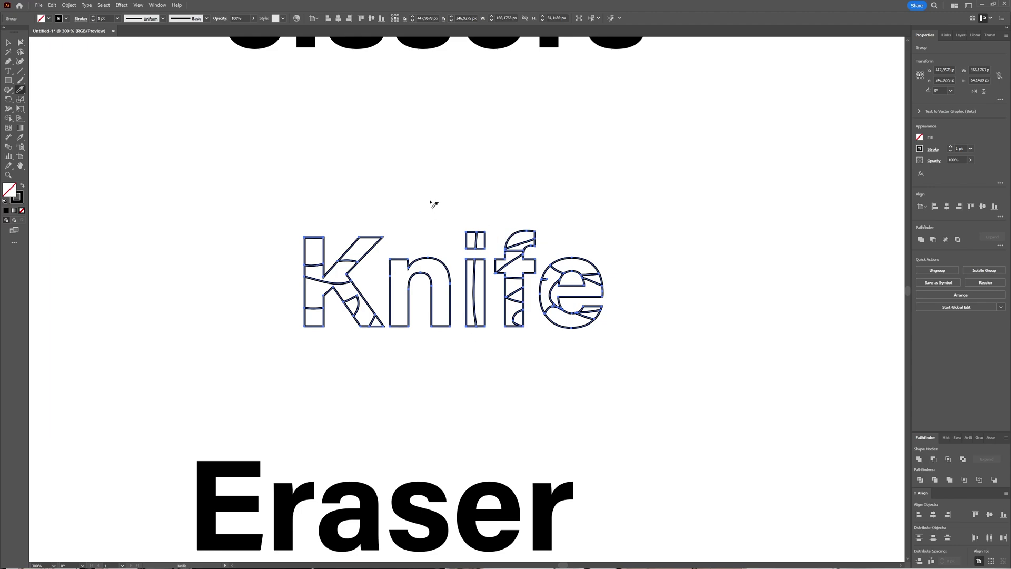
- Lift the f's top slice up-right and drop the t's triangle piece below Knife
click(21, 42)
click(523, 244)
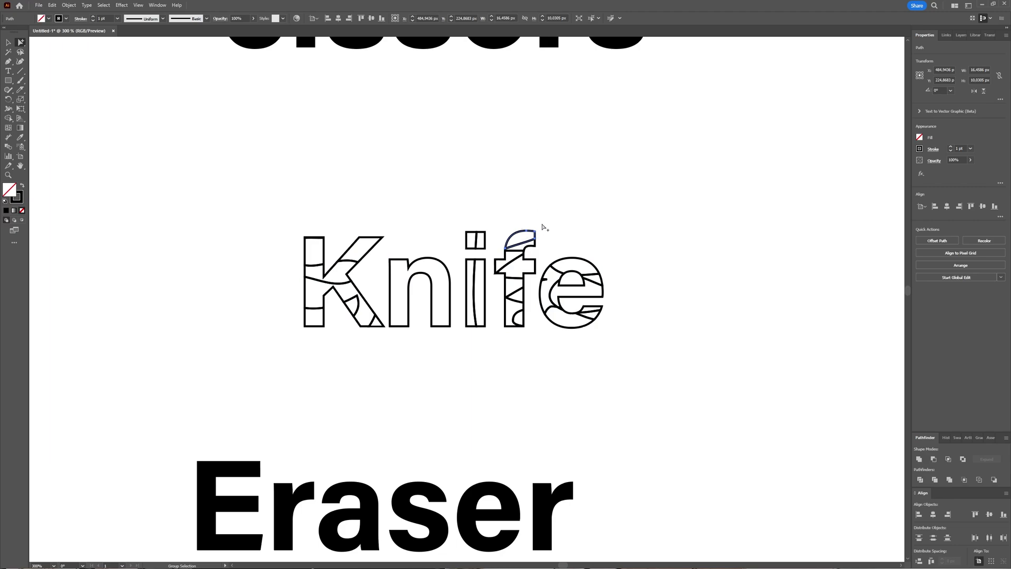
drag(533, 233, 565, 229)
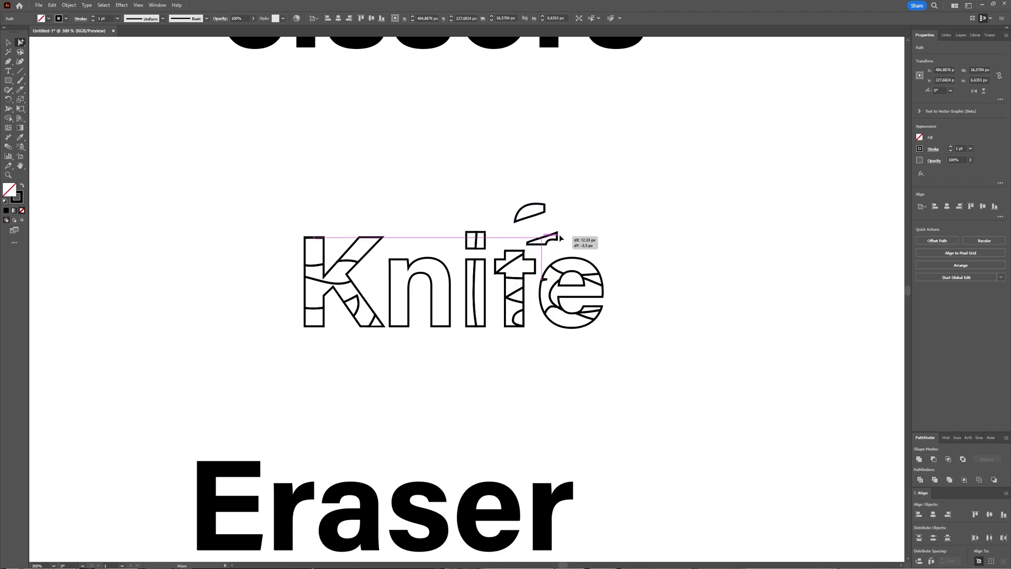
click(524, 303)
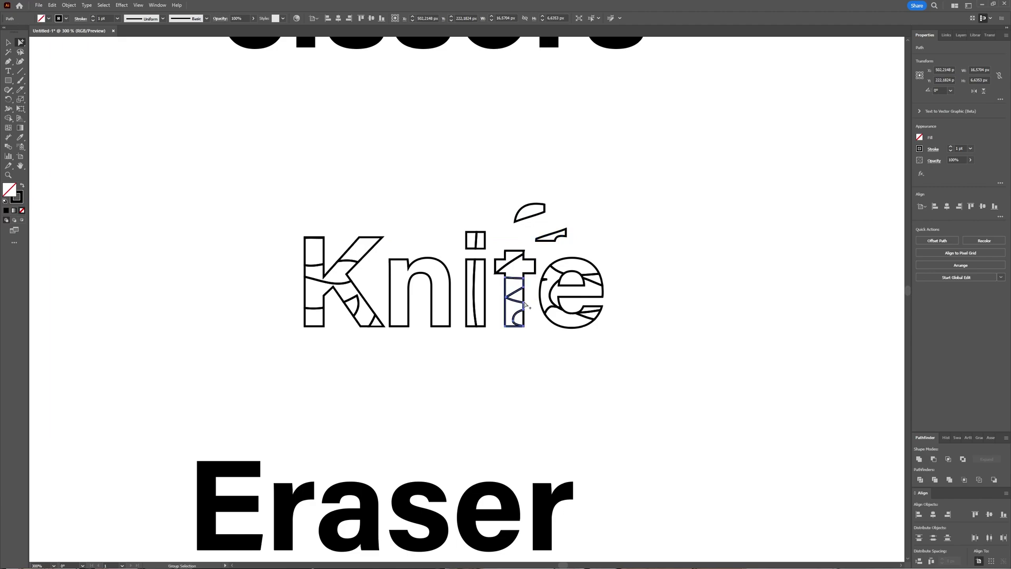
drag(524, 299, 546, 356)
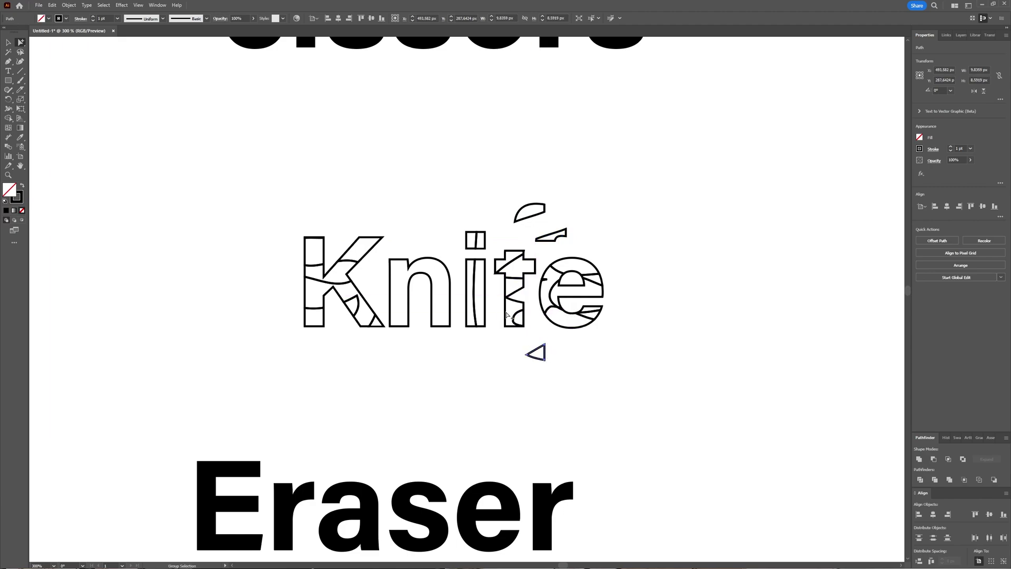
click(508, 315)
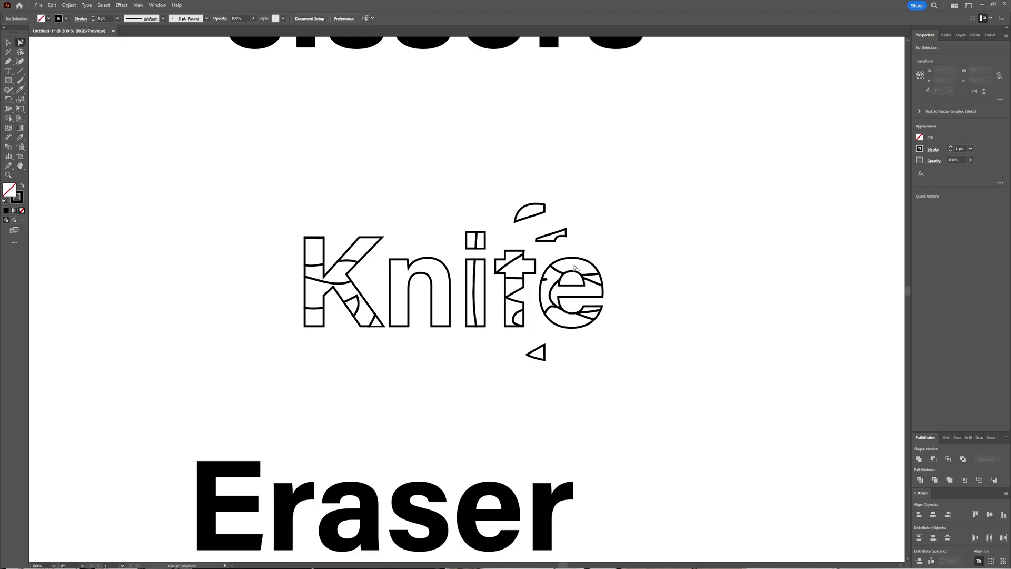
- Select the whole Knife group, then deselect it
click(7, 42)
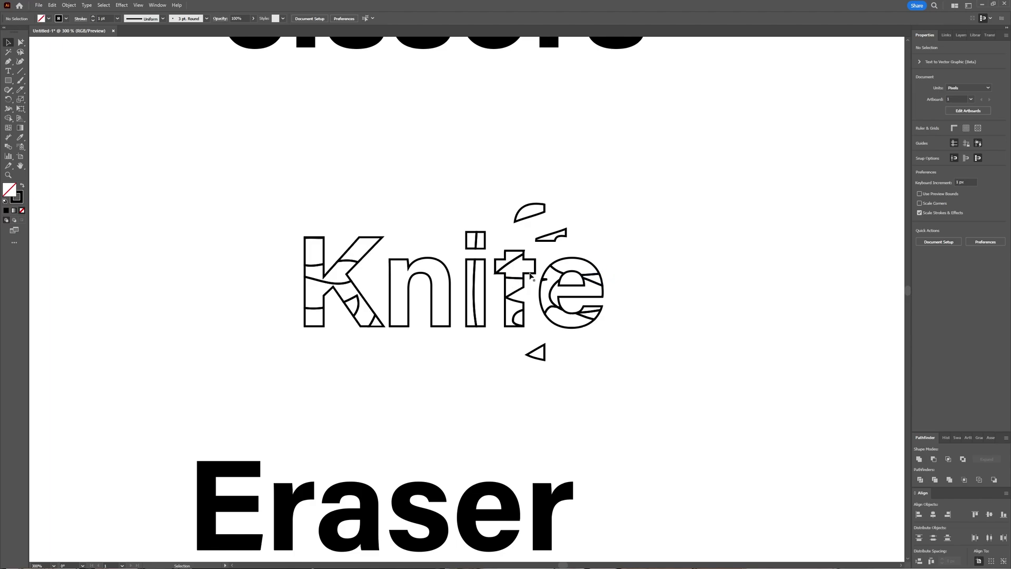
click(369, 244)
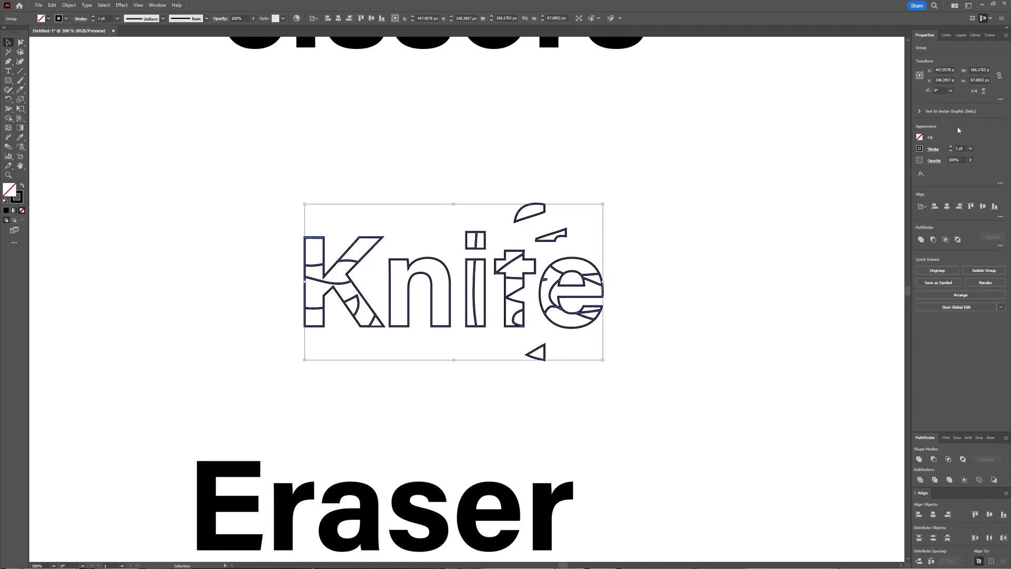
click(636, 329)
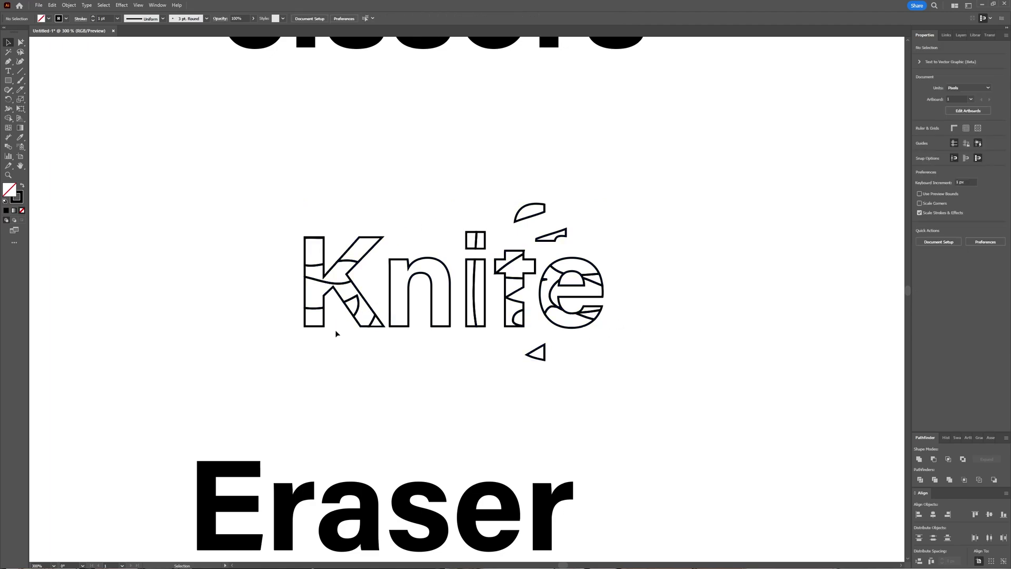
scroll(335, 331, down, 5)
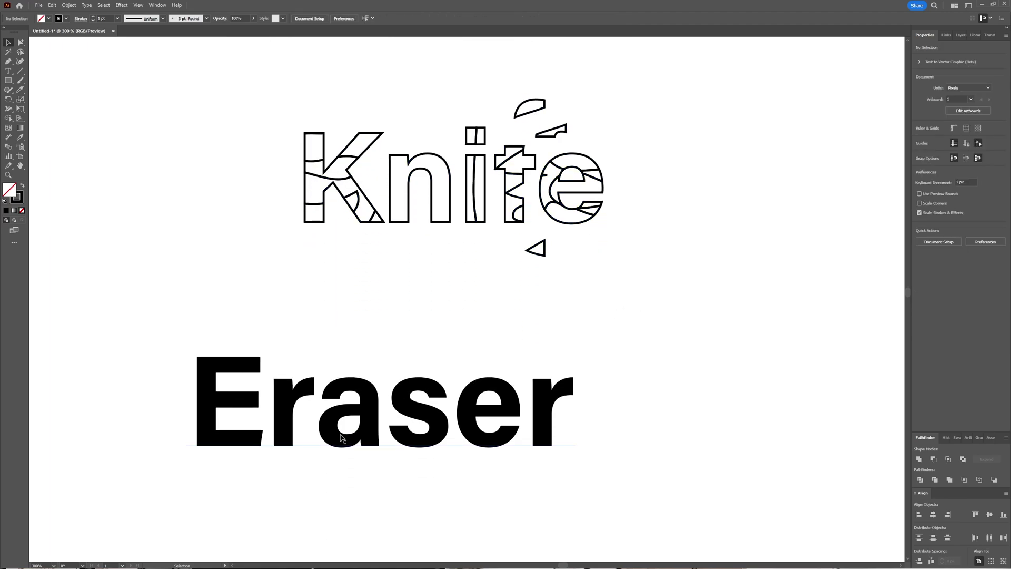
drag(21, 89, 50, 89)
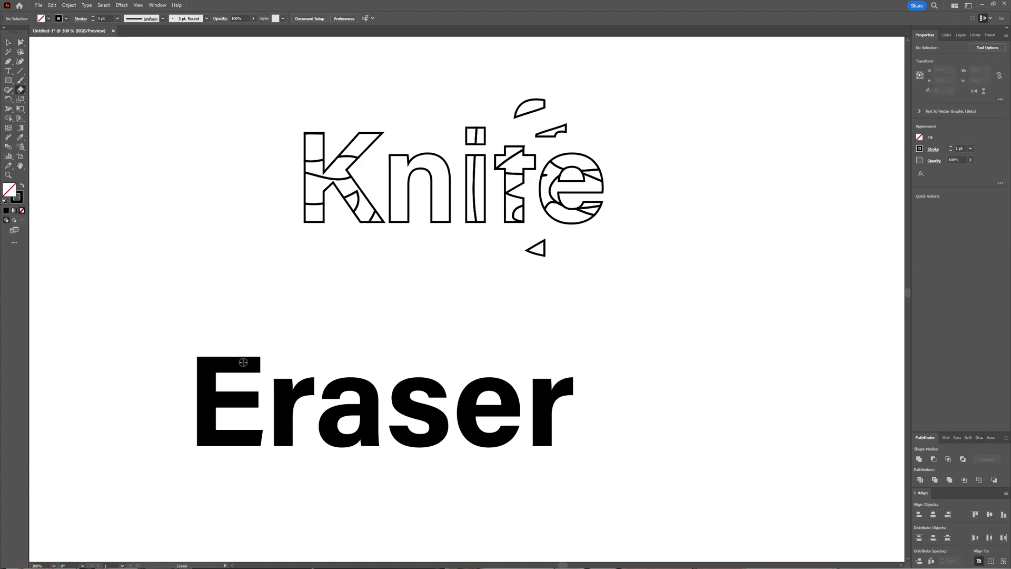
mouse_move(198, 362)
mouse_down()
mouse_move(411, 433)
mouse_move(614, 413)
mouse_up()
mouse_move(552, 409)
mouse_down()
mouse_move(373, 391)
mouse_move(404, 367)
mouse_move(358, 419)
mouse_move(321, 381)
mouse_move(330, 415)
mouse_move(275, 410)
mouse_move(287, 378)
mouse_move(276, 413)
mouse_move(215, 388)
mouse_move(231, 340)
mouse_up()
click(8, 42)
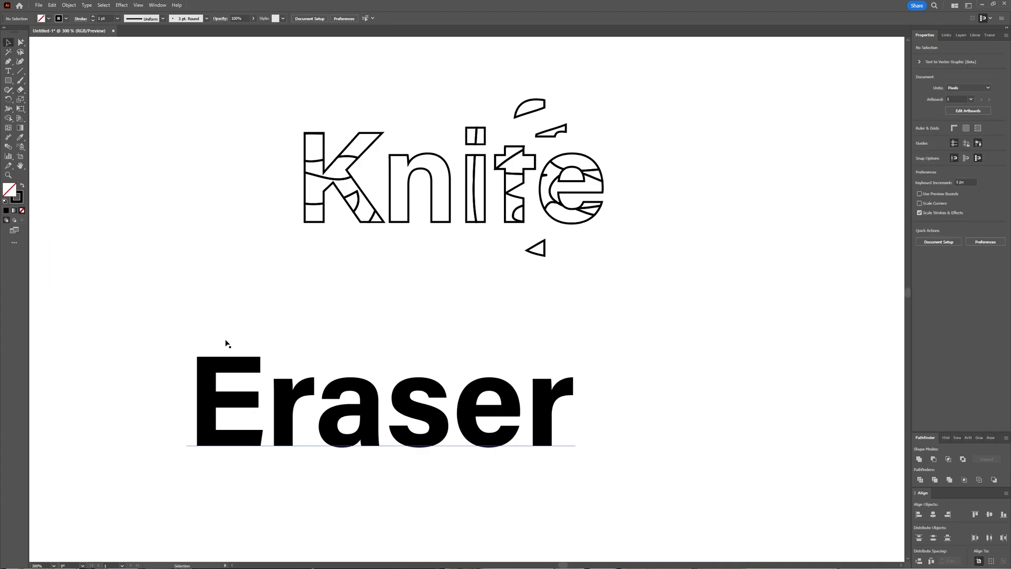
click(231, 370)
click(21, 91)
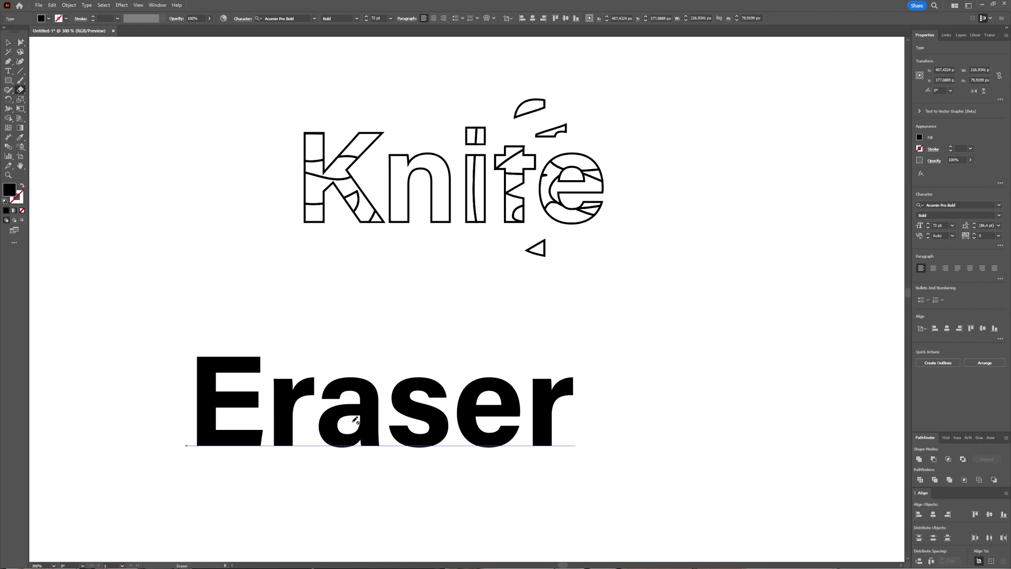
- Outline the Eraser word from its context menu, deselect it and pick the Eraser Tool (Shift+E)
click(9, 42)
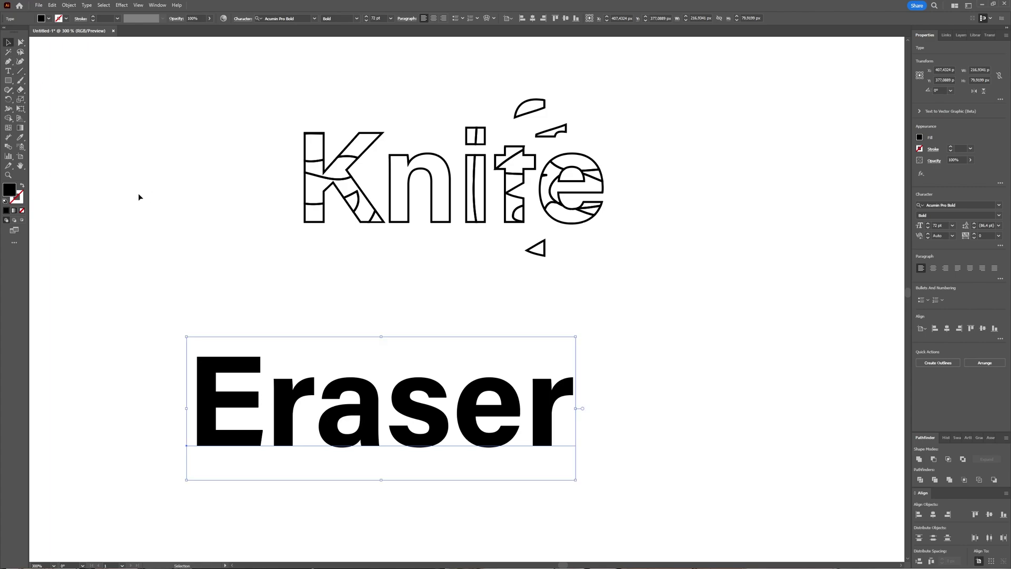
right_click(370, 414)
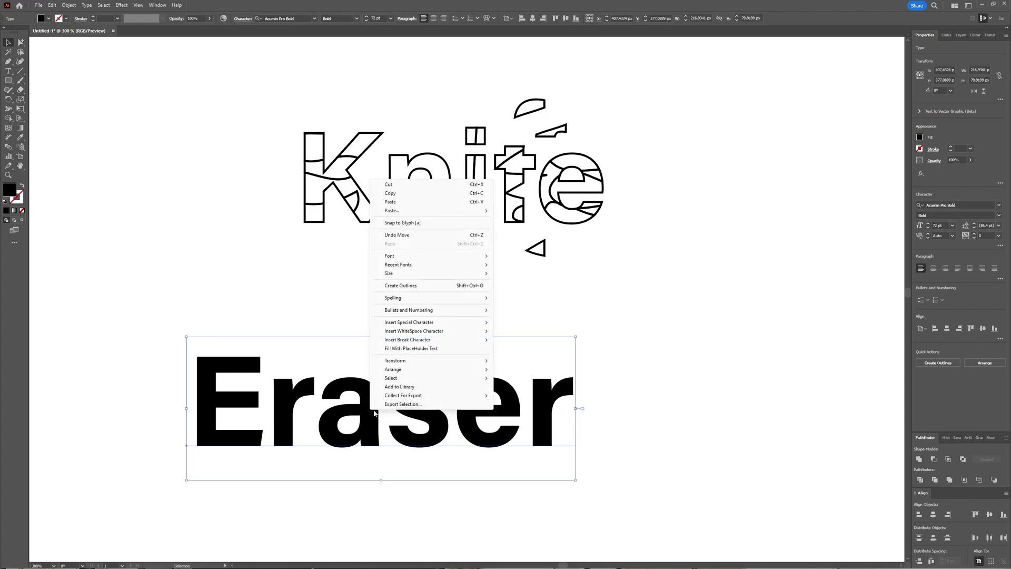
click(400, 286)
click(262, 273)
key(shift+e)
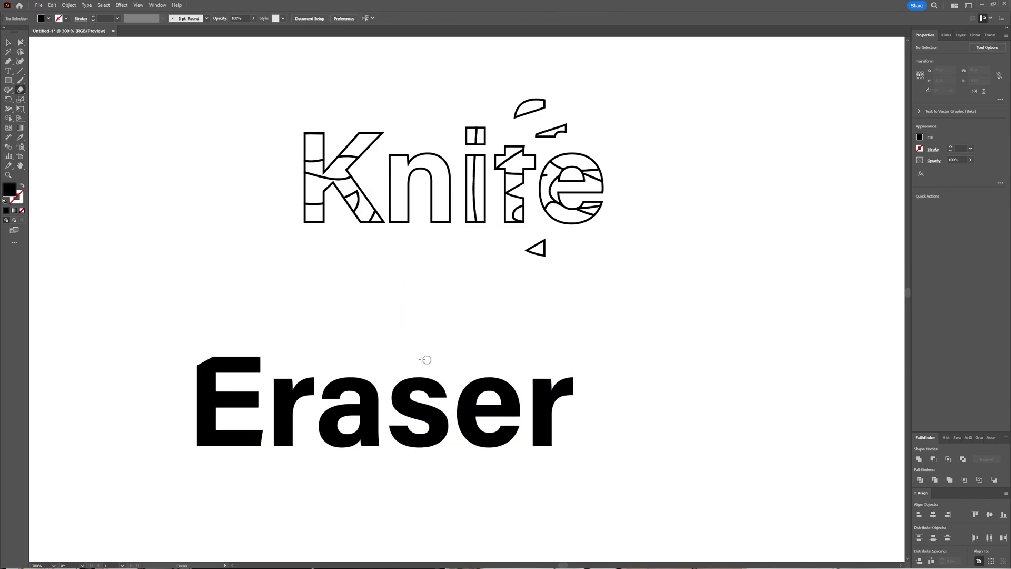
- Erase the top-right corner of the r, then select the Eraser letters to show their anchors
scroll(603, 421, up, 3)
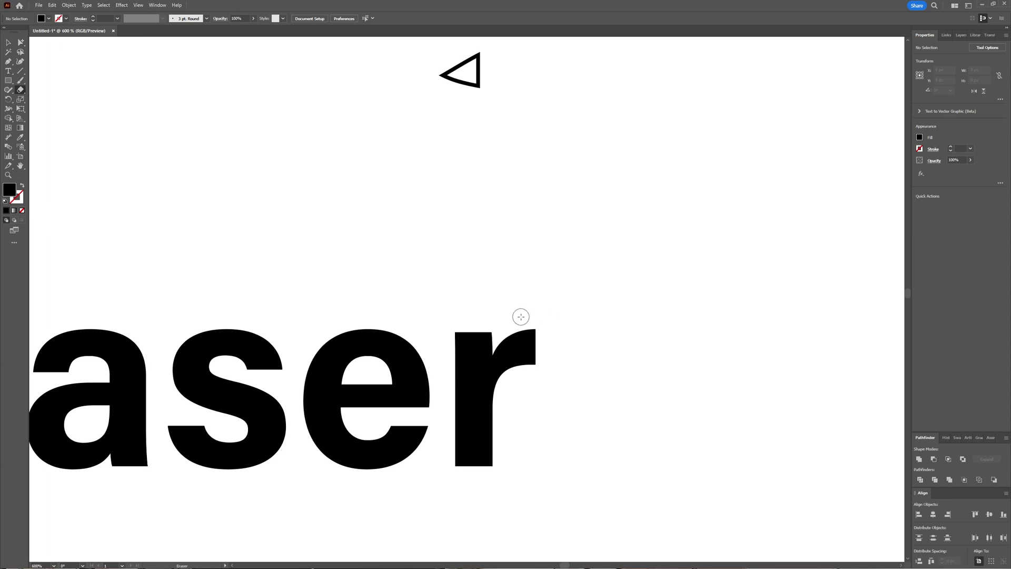
mouse_move(521, 316)
mouse_down()
mouse_move(541, 347)
mouse_move(527, 373)
mouse_up()
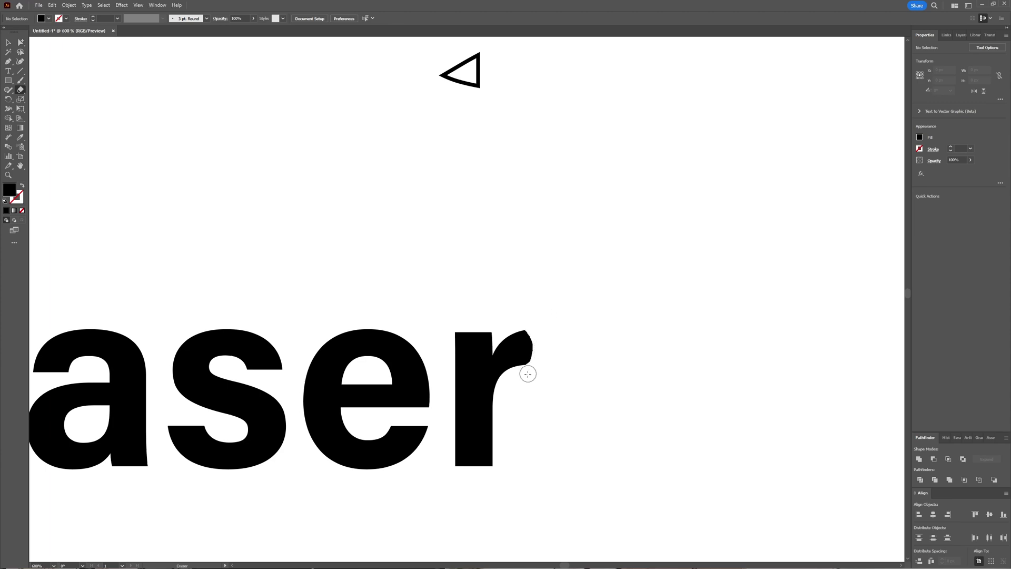
click(8, 44)
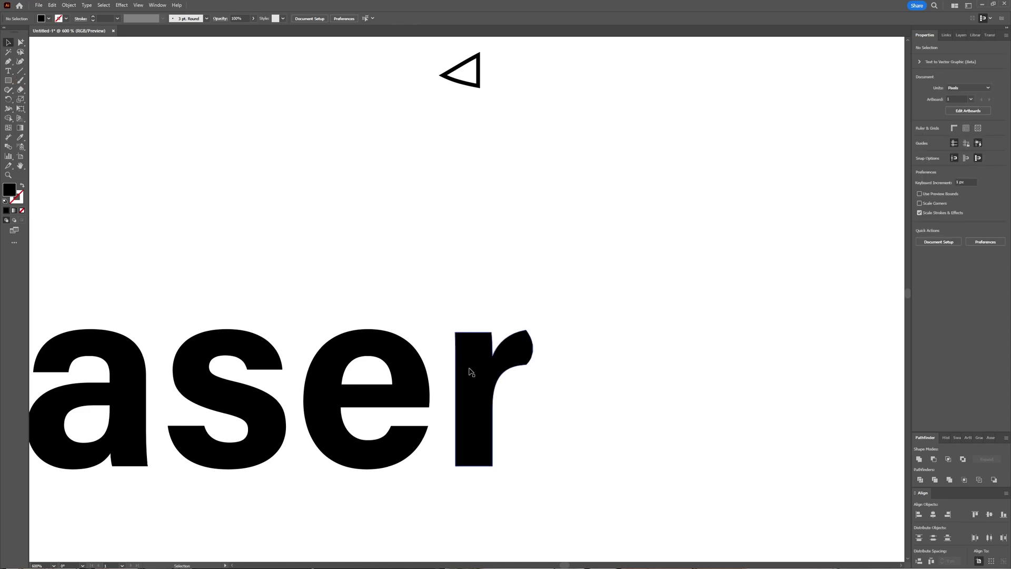
click(530, 346)
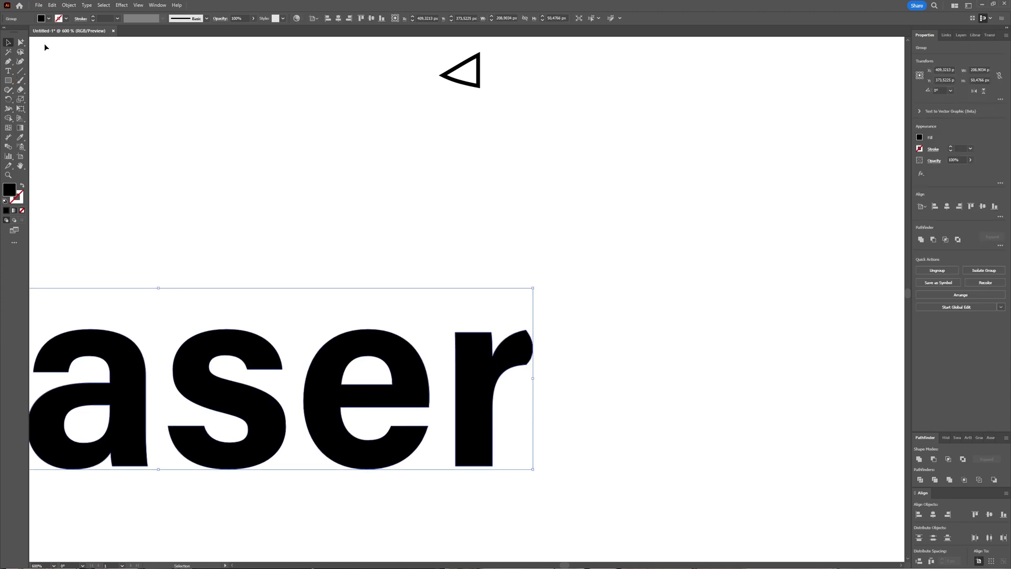
click(21, 42)
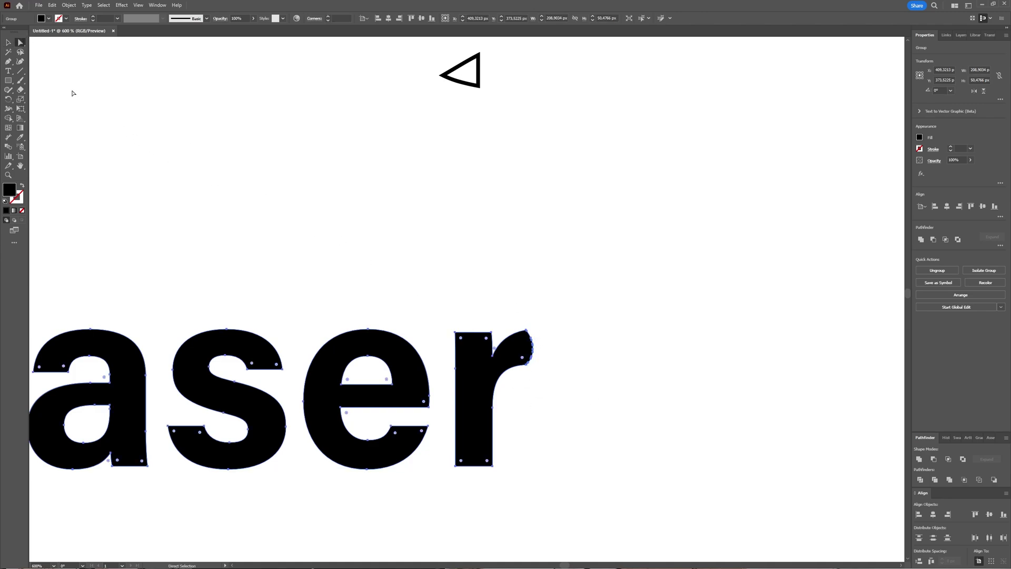
- Erase a notch from the top of the e and a vertical gap through the s, then zoom out
click(20, 90)
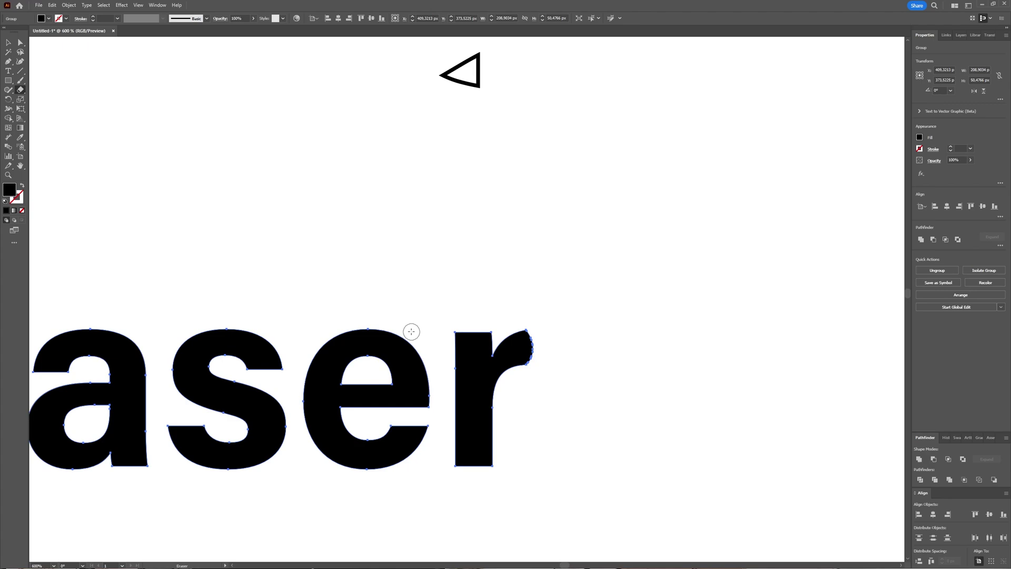
drag(411, 331, 396, 346)
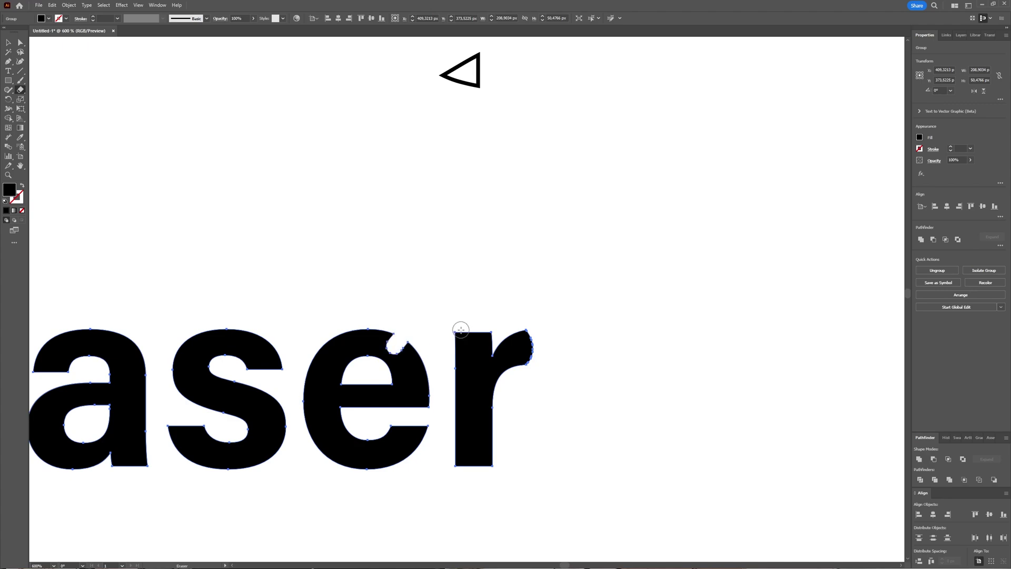
scroll(461, 330, left, 5)
scroll(461, 330, down, 1)
drag(417, 280, 406, 501)
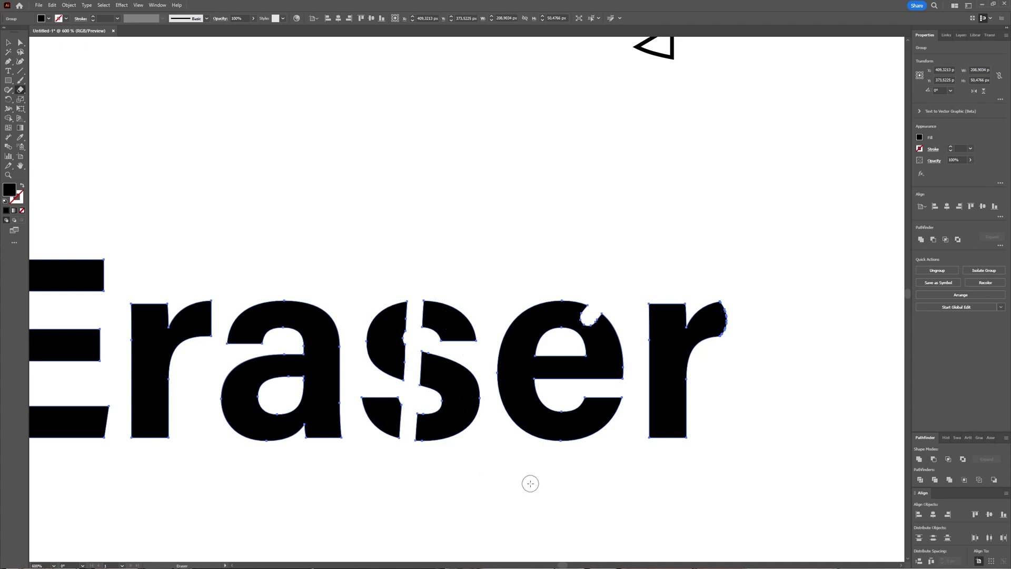
key(ctrl+minus)
key(ctrl+minus)
key(ctrl+minus)
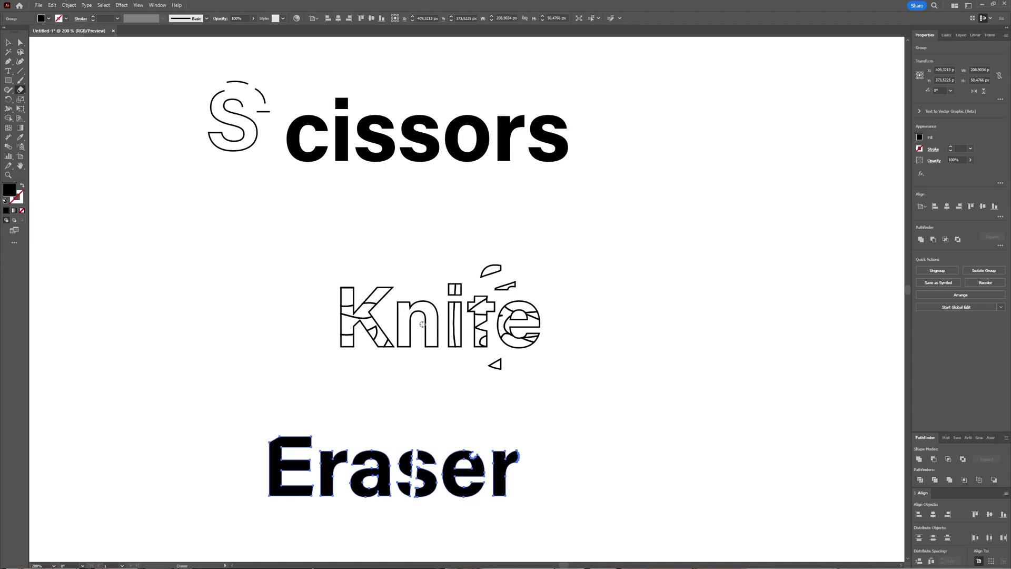